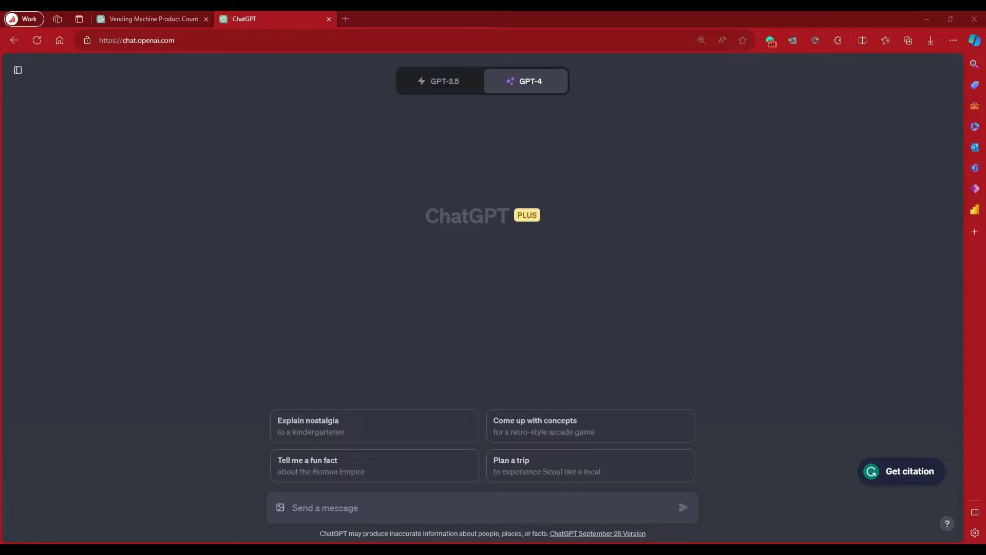
Send the beer can photo with the message 'This is a Medalla can of Beer'.
{"action": "left_click_drag", "start_coordinate": [370, 550], "coordinate": [367, 520]}
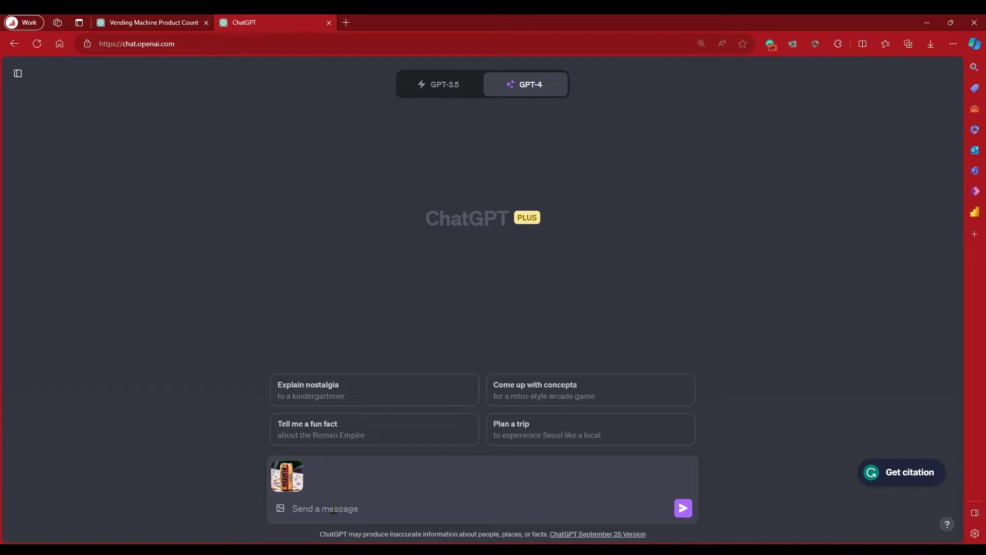
{"action": "type", "text": "This is a Medalla can of Beer"}
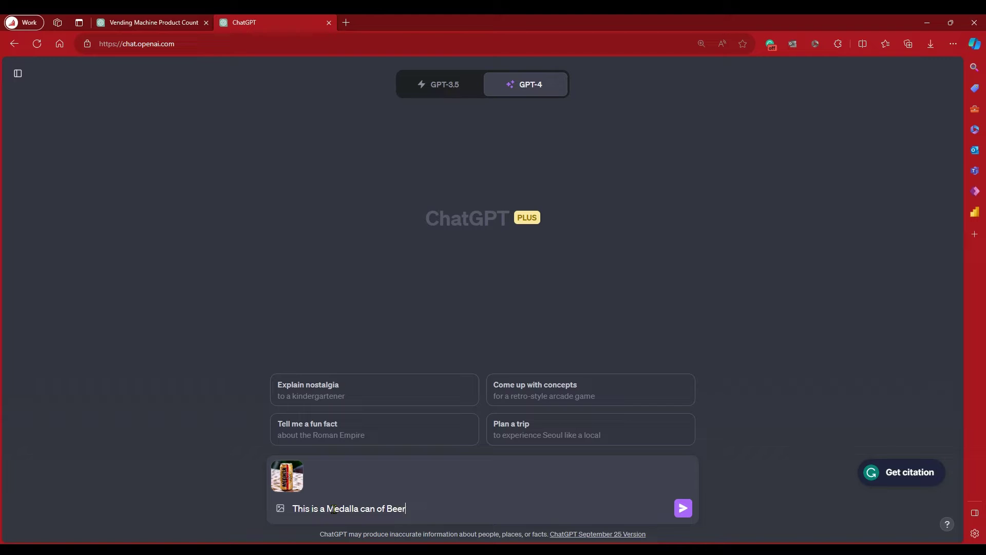
{"action": "key", "text": "Return"}
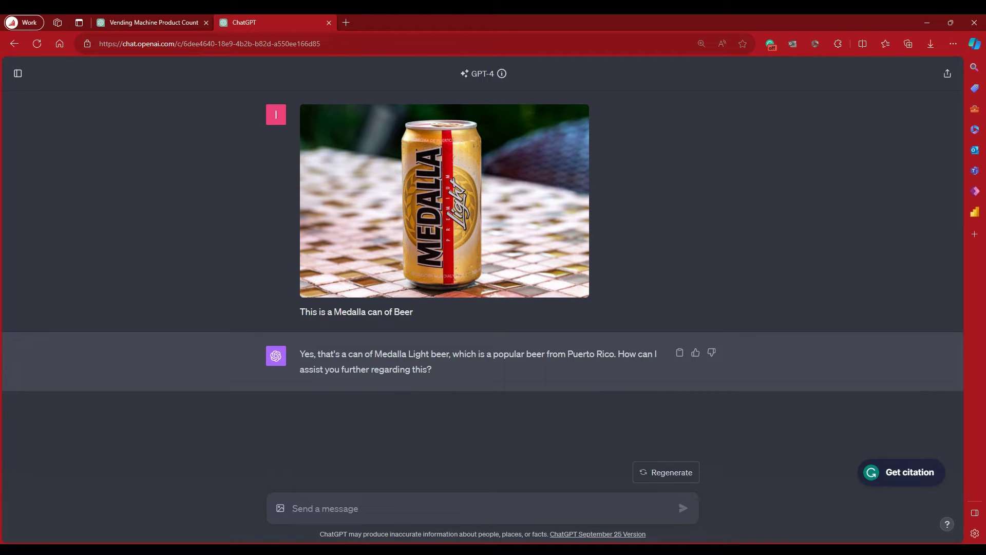
Send the conveyor-belt photo asking how many Medalla cans are visible in the picture.
{"action": "left_click_drag", "start_coordinate": [2, 401], "coordinate": [234, 403]}
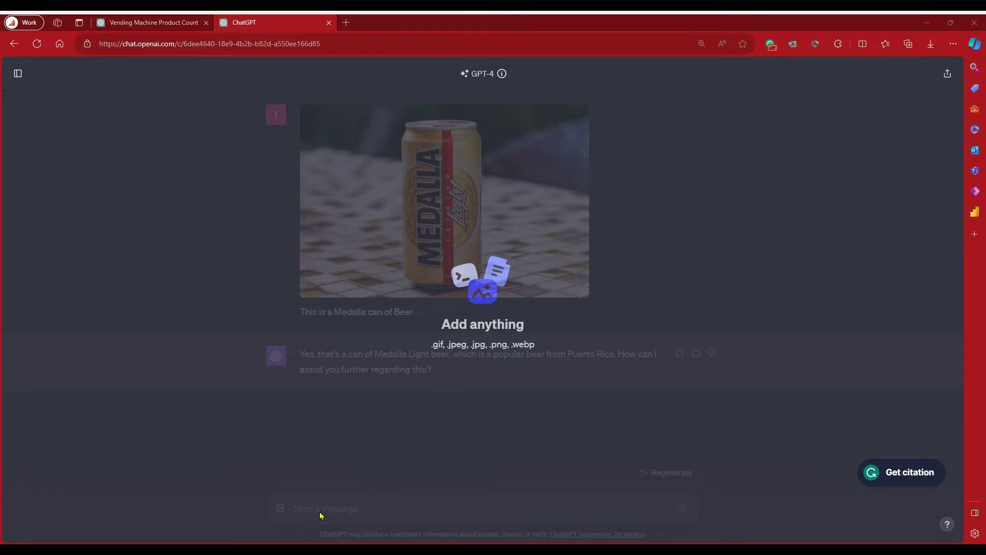
{"action": "left_click_drag", "start_coordinate": [321, 515], "coordinate": [319, 511]}
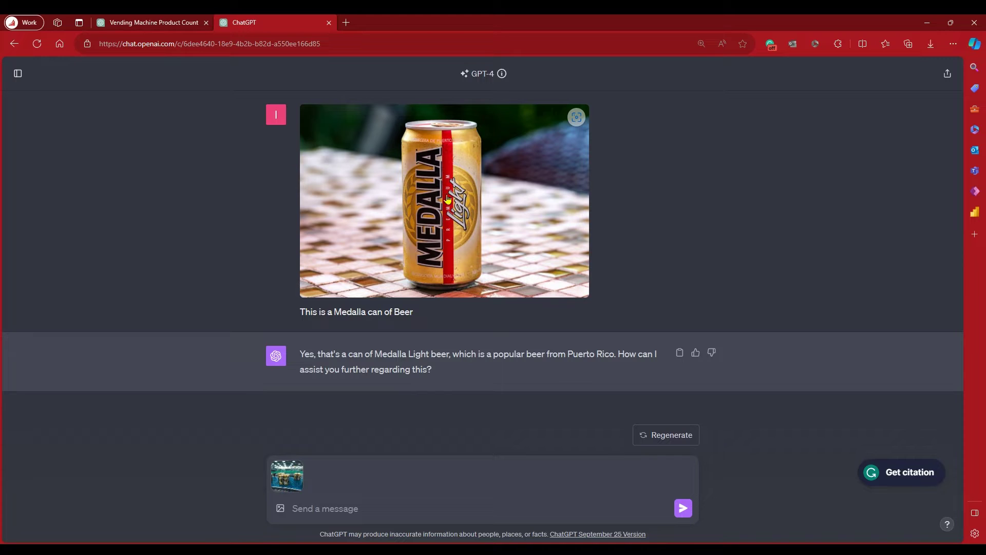
{"action": "left_click", "coordinate": [308, 506]}
{"action": "mouse_move", "coordinate": [291, 485]}
{"action": "type", "text": "Can y"}
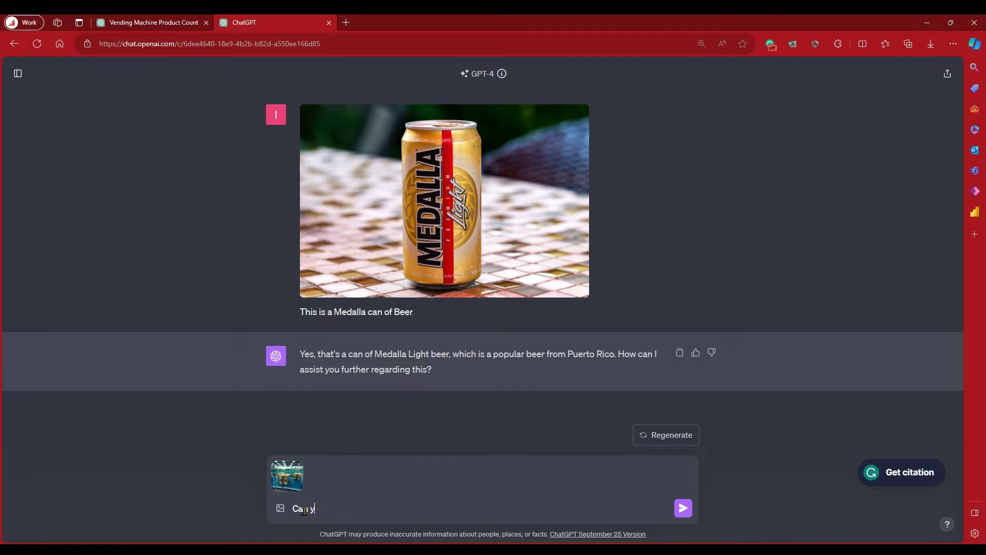
{"action": "type", "text": "ou count how many medalla cans"}
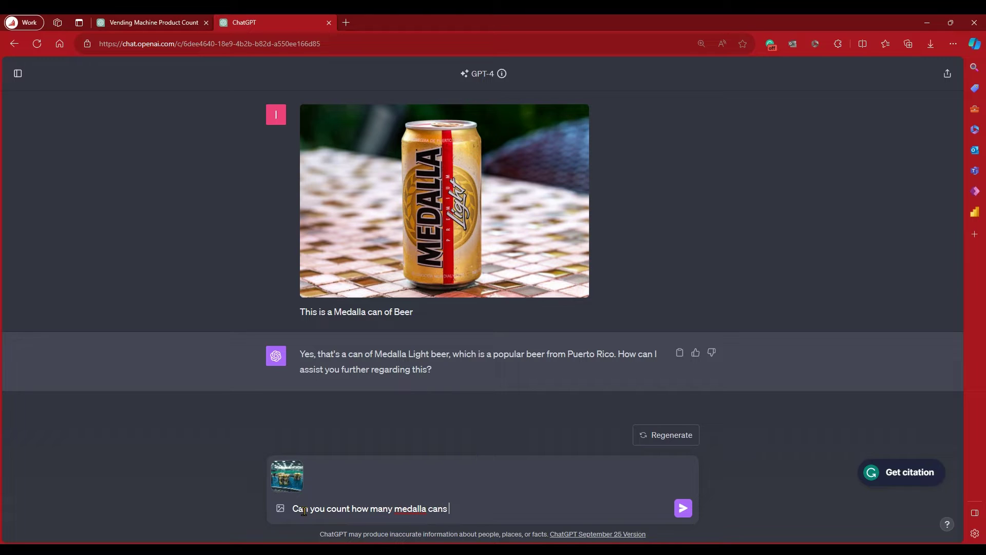
{"action": "type", "text": " do yo"}
{"action": "type", "text": "u see in this p"}
{"action": "type", "text": "icute"}
{"action": "key", "text": "Return"}
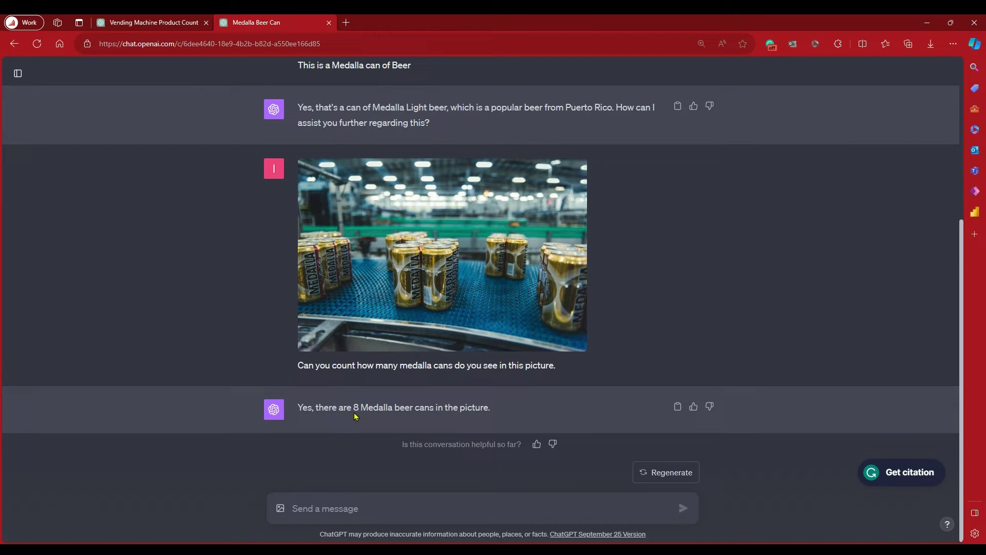
{"action": "left_click_drag", "start_coordinate": [329, 407], "coordinate": [457, 404]}
{"action": "left_click", "coordinate": [513, 409]}
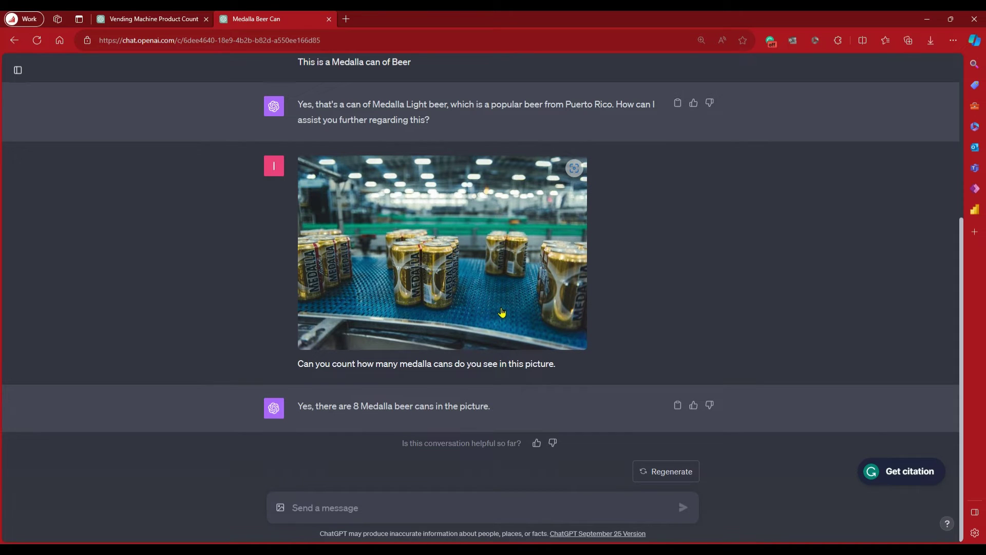
Thumbs-down the 8-can reply with feedback 'not showing an accurate count', then rate neither answer better.
{"action": "left_click", "coordinate": [709, 405]}
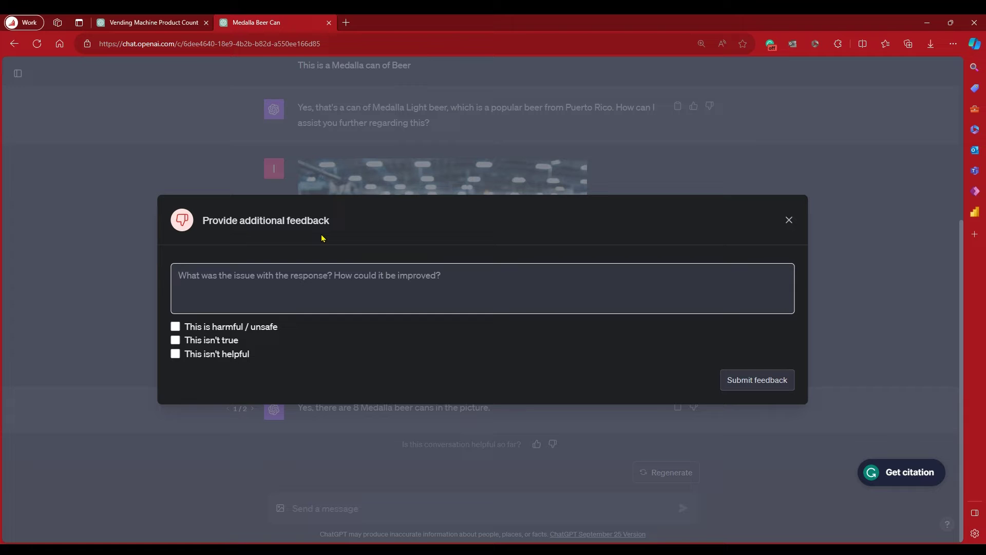
{"action": "type", "text": "not "}
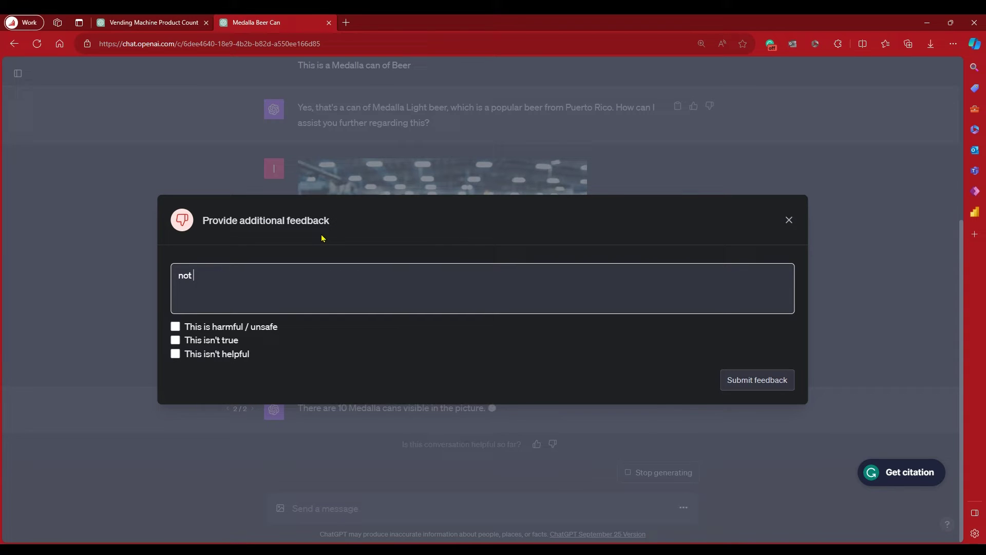
{"action": "type", "text": "showingt "}
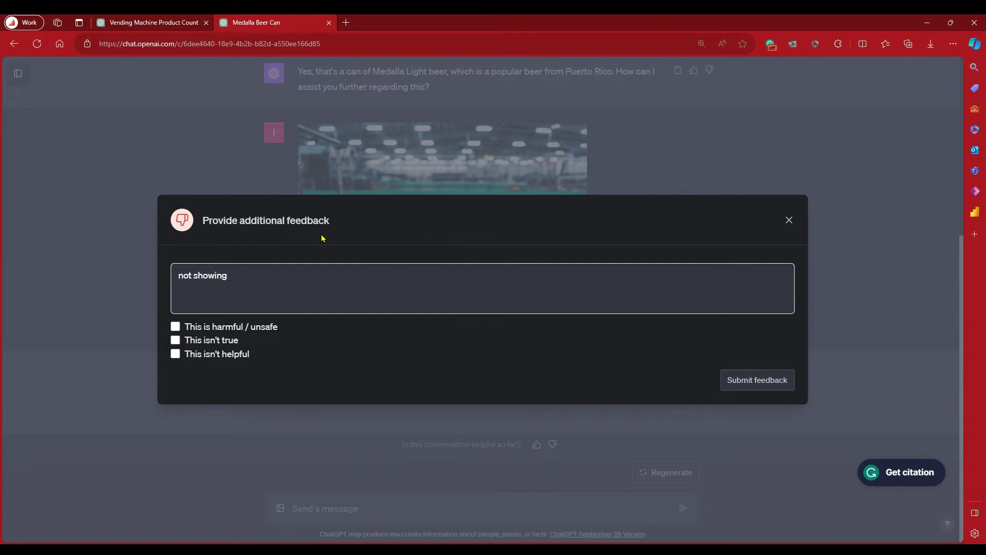
{"action": "type", "text": "an accurate count."}
{"action": "left_click", "coordinate": [756, 384]}
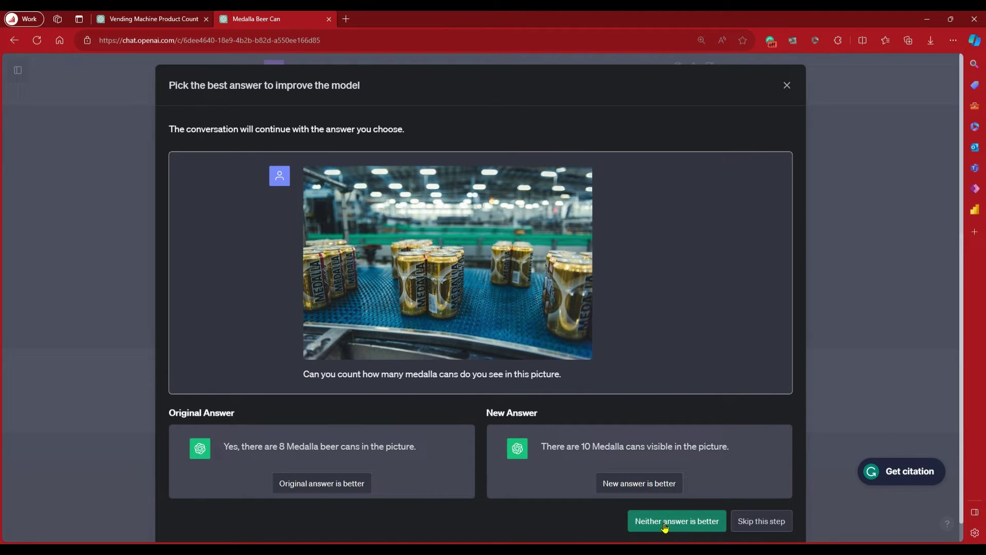
{"action": "left_click", "coordinate": [639, 485]}
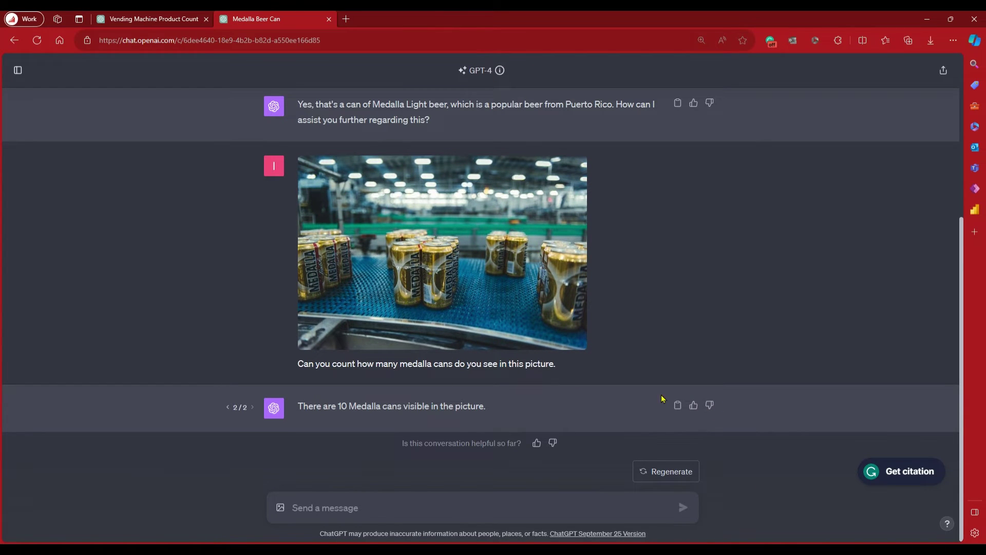
Thumbs-down the 10-can reply with feedback 'still missing' and dismiss the comparison choosing neither answer.
{"action": "left_click", "coordinate": [709, 404]}
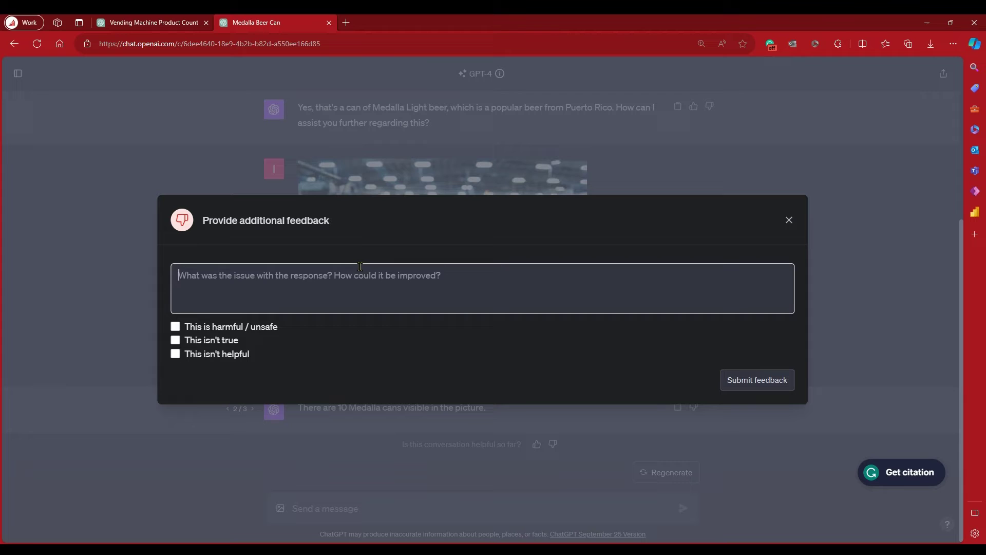
{"action": "type", "text": "still missing"}
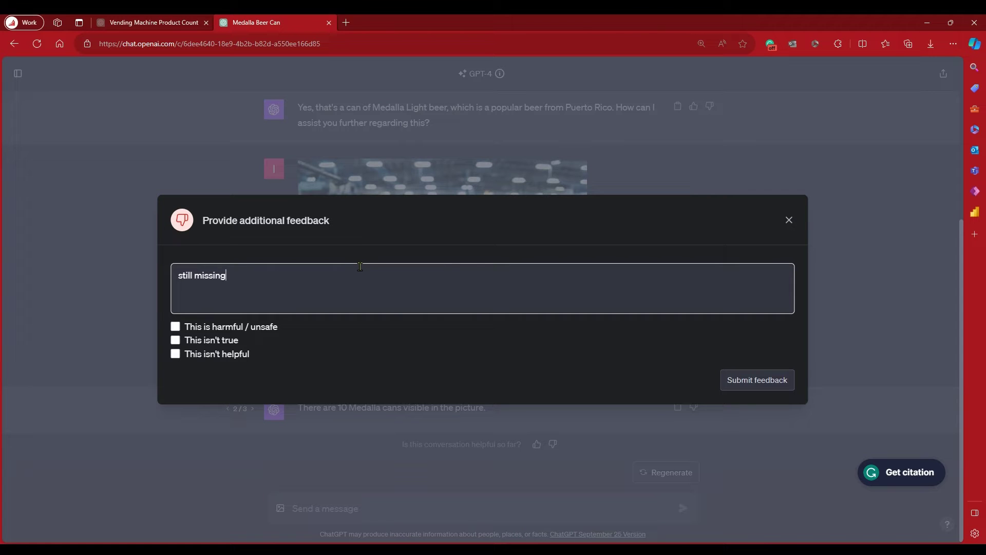
{"action": "key", "text": "Return"}
{"action": "left_click", "coordinate": [756, 380]}
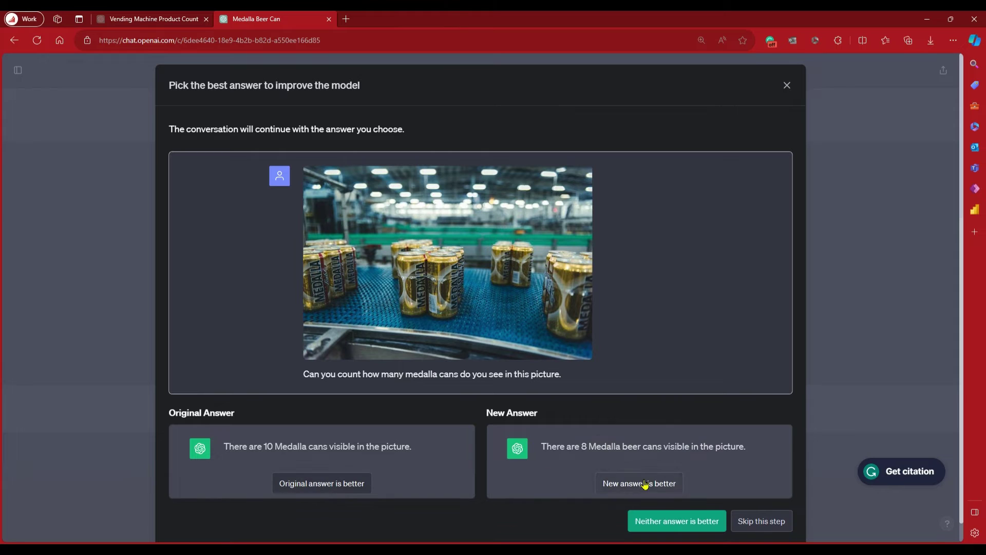
{"action": "left_click", "coordinate": [690, 513]}
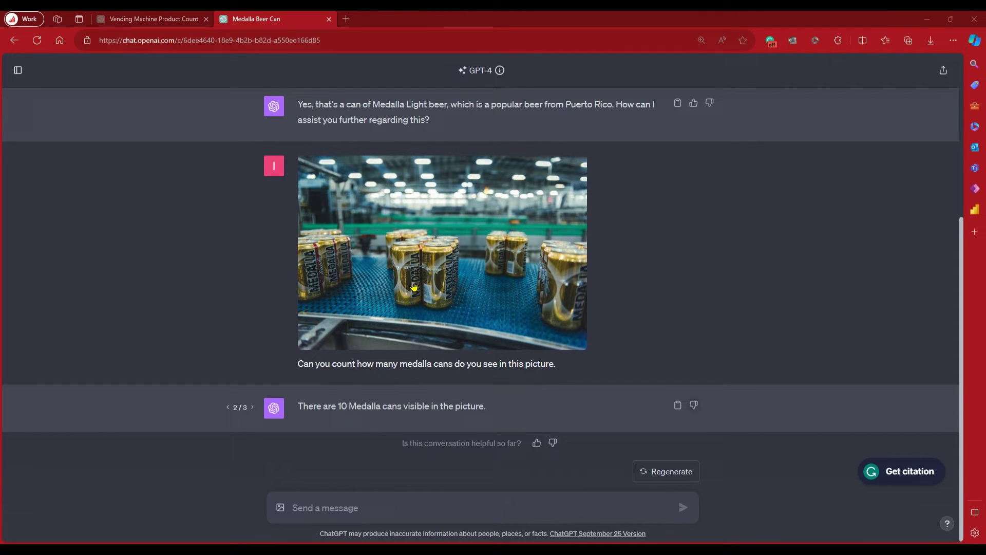
Attach the vending machine photo and write a request to list all the different products shown.
{"action": "mouse_move", "coordinate": [520, 295]}
{"action": "left_click_drag", "start_coordinate": [649, 552], "coordinate": [370, 509]}
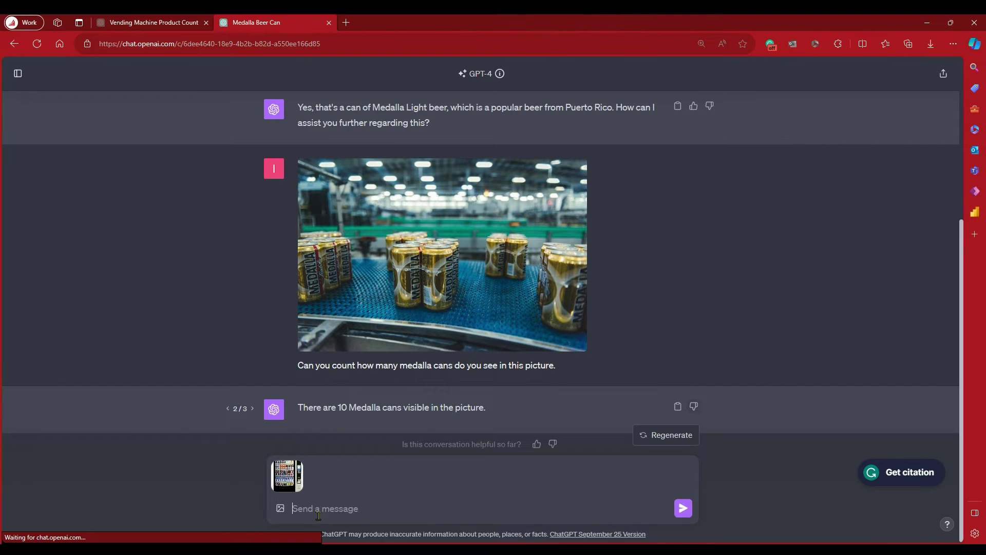
{"action": "type", "text": "I have thi"}
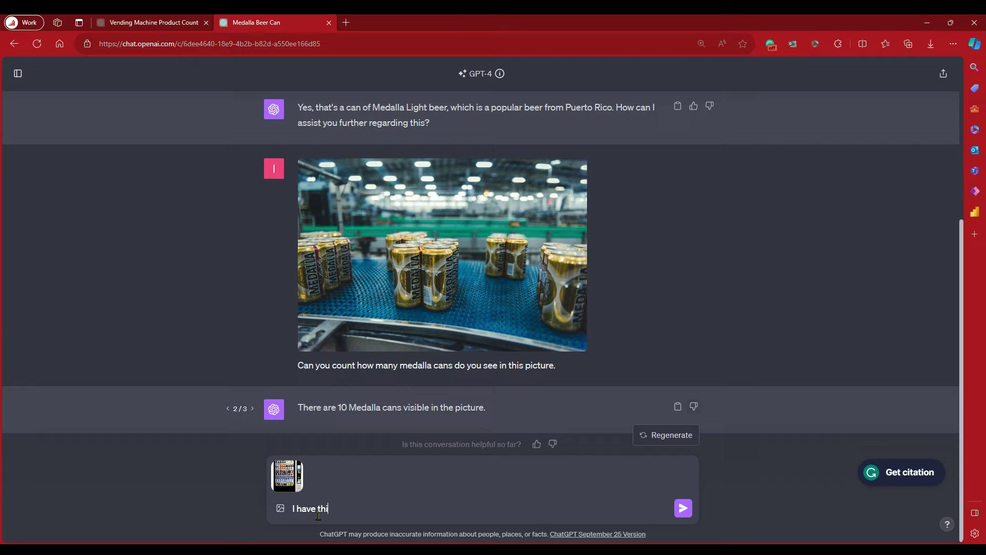
{"action": "type", "text": "s vendor machio"}
{"action": "type", "text": "e p"}
{"action": "type", "text": "icu"}
{"action": "type", "text": "ure and "}
{"action": "type", "text": "i need"}
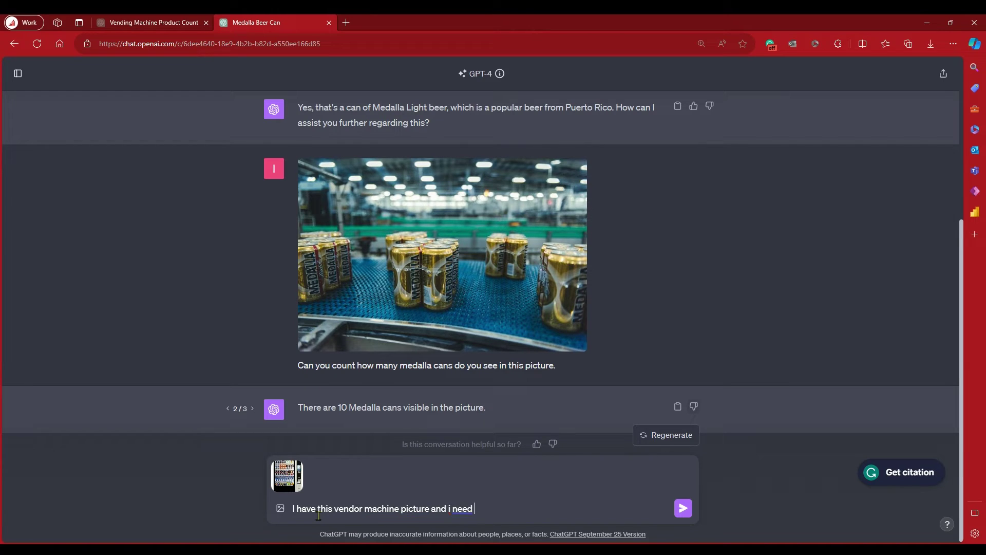
{"action": "type", "text": " you to tell me all the different p"}
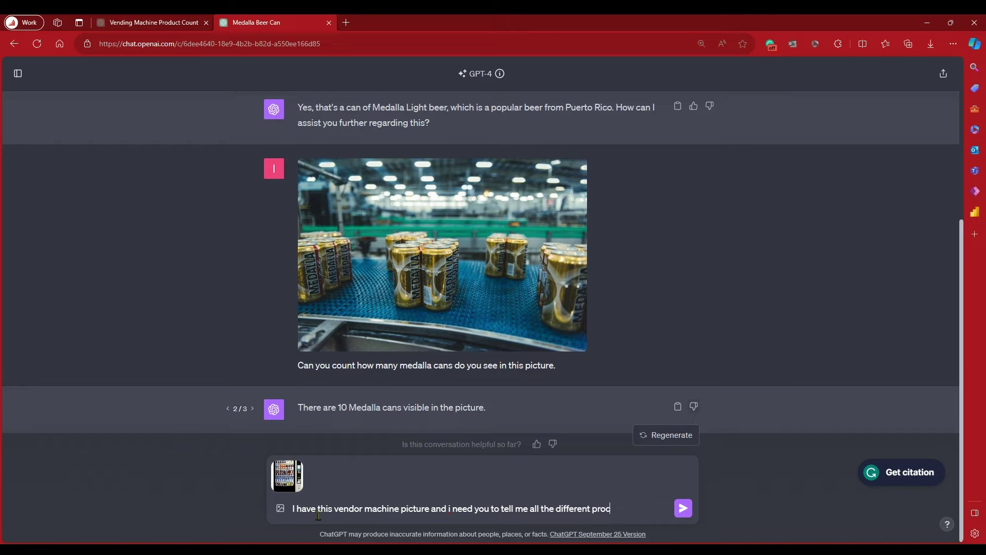
{"action": "type", "text": "roducts you can see."}
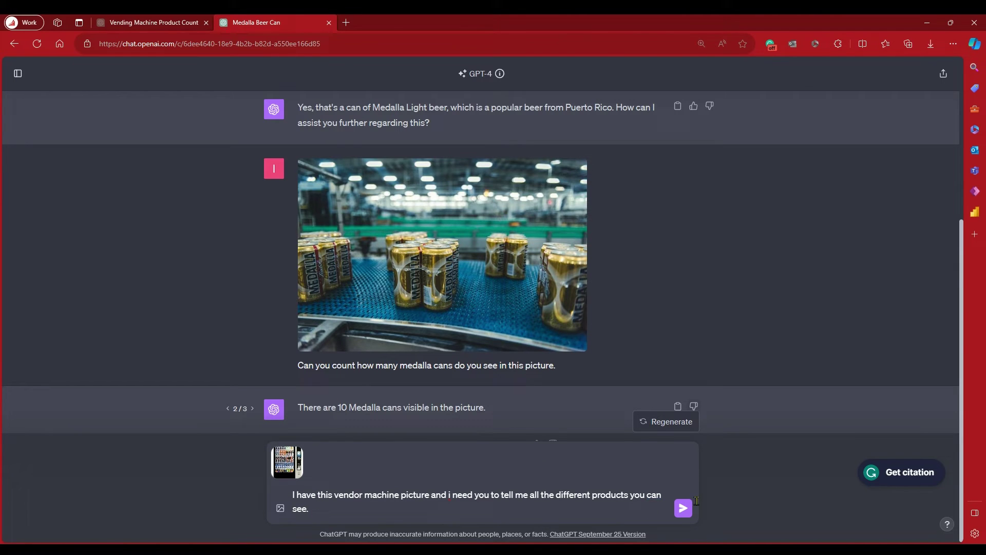
{"action": "left_click", "coordinate": [683, 508]}
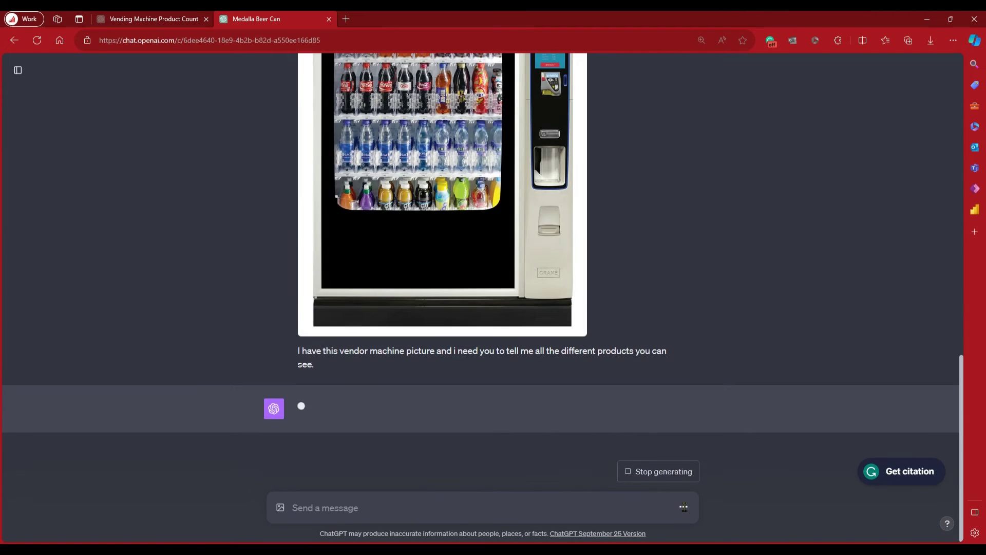
{"action": "scroll", "coordinate": [570, 318], "scroll_direction": "up", "scroll_amount": 2}
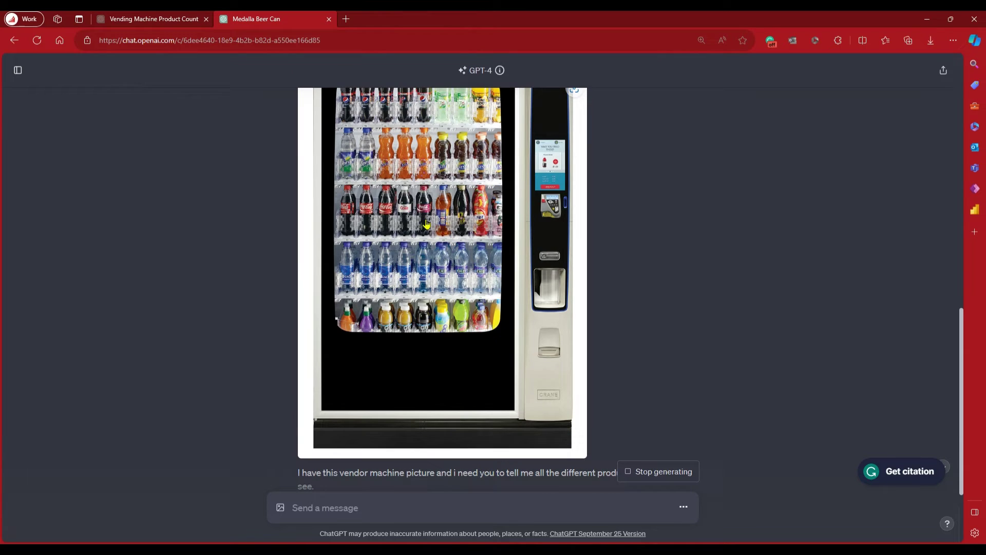
{"action": "scroll", "coordinate": [375, 151], "scroll_direction": "up", "scroll_amount": 2}
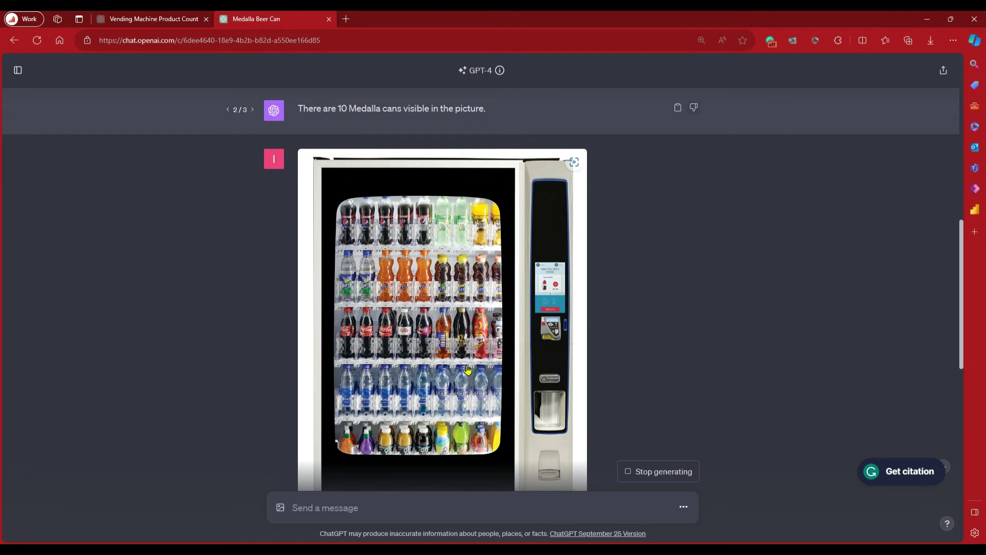
{"action": "scroll", "coordinate": [465, 365], "scroll_direction": "down", "scroll_amount": 2}
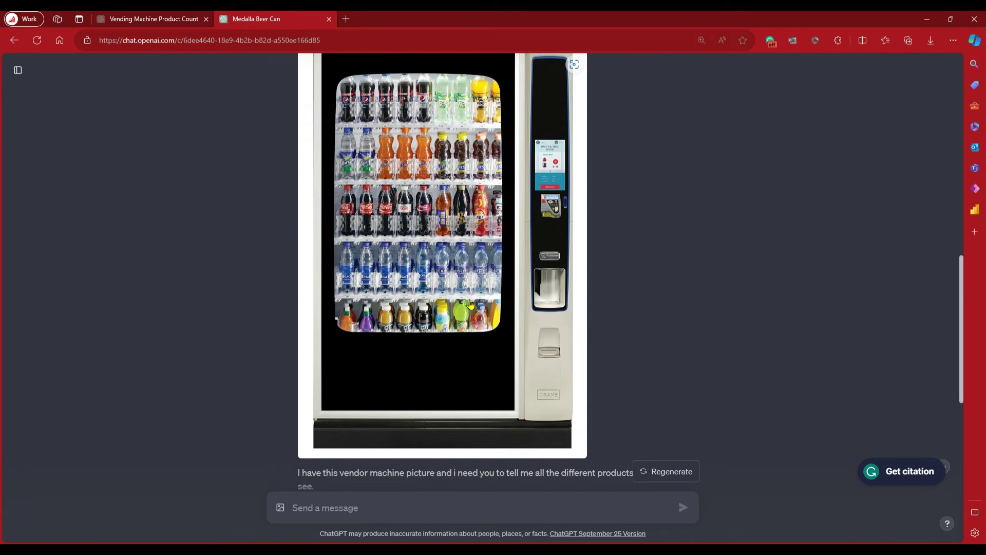
{"action": "scroll", "coordinate": [469, 311], "scroll_direction": "down", "scroll_amount": 2}
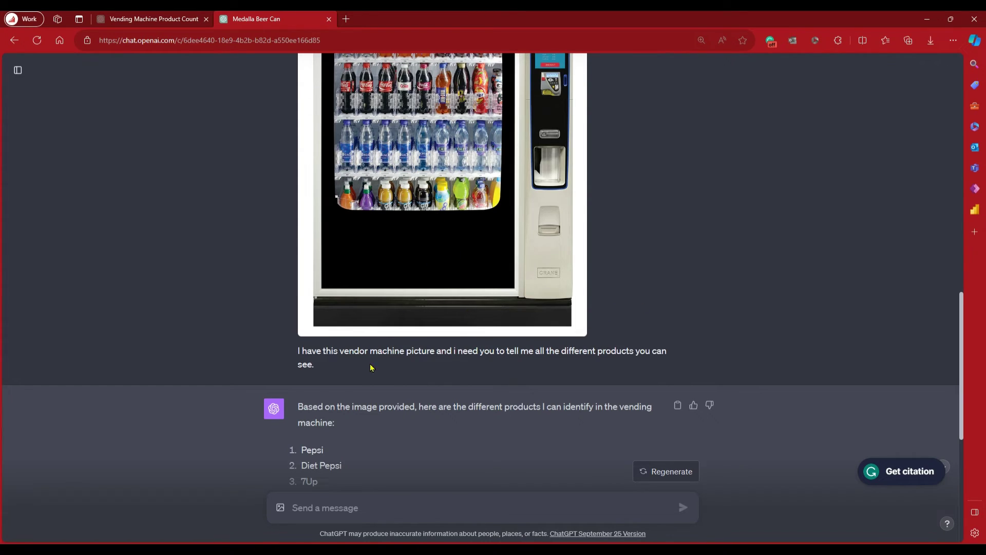
{"action": "scroll", "coordinate": [329, 424], "scroll_direction": "down", "scroll_amount": 2}
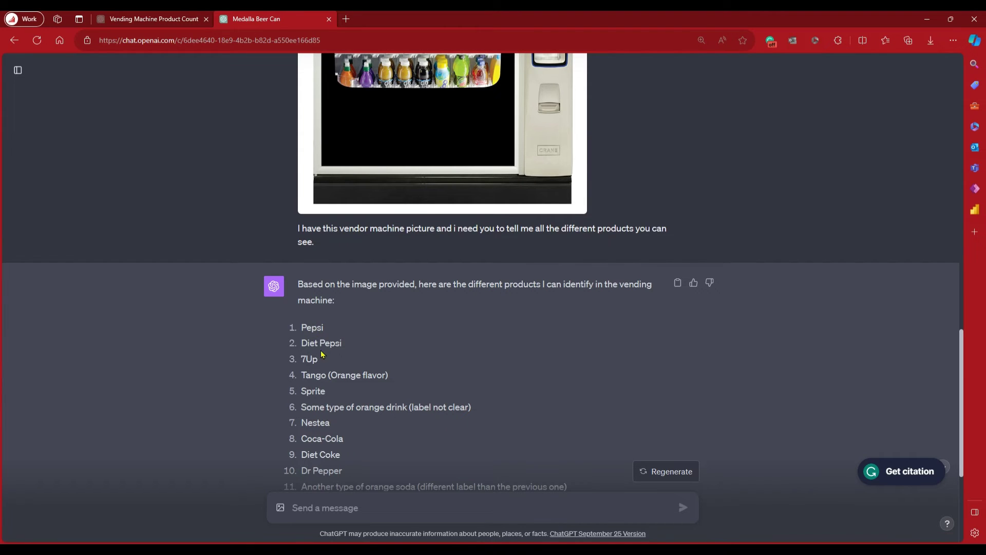
{"action": "scroll", "coordinate": [419, 389], "scroll_direction": "up", "scroll_amount": 5}
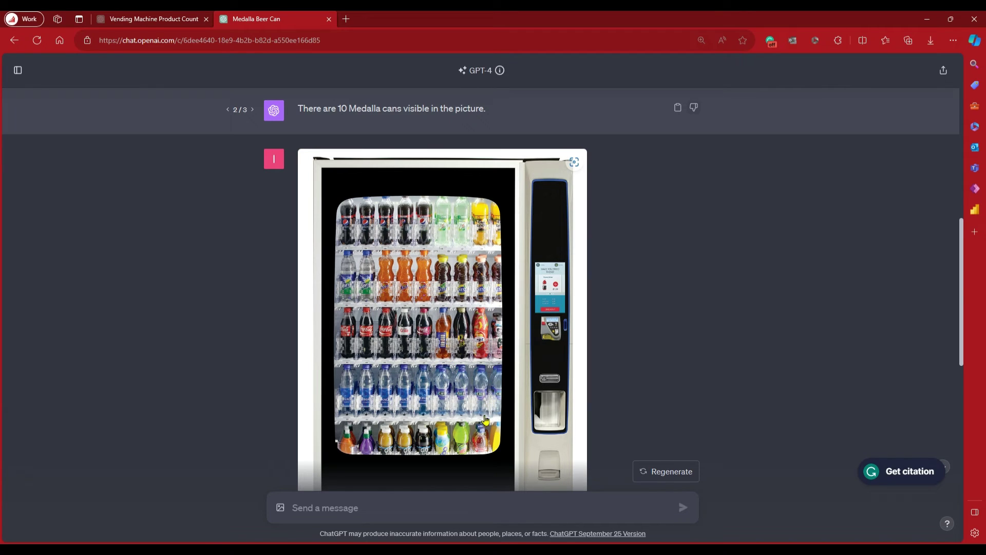
{"action": "scroll", "coordinate": [426, 408], "scroll_direction": "down", "scroll_amount": 5}
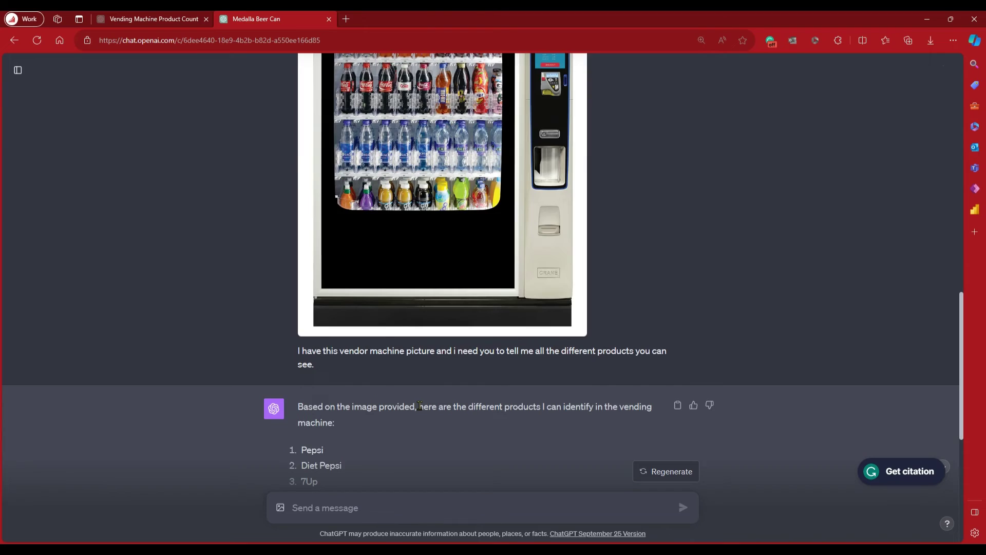
{"action": "scroll", "coordinate": [380, 370], "scroll_direction": "down", "scroll_amount": 5}
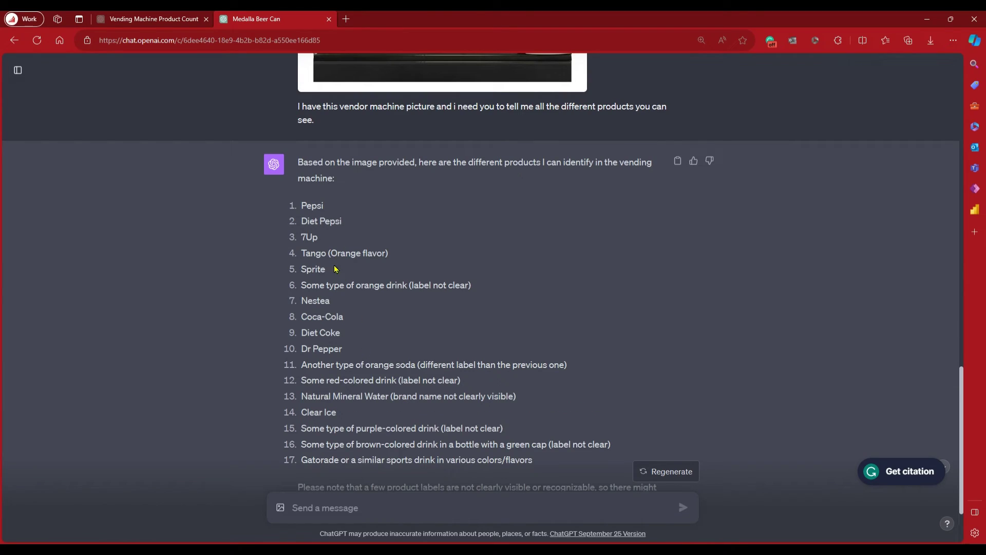
{"action": "left_click_drag", "start_coordinate": [333, 271], "coordinate": [490, 291]}
{"action": "left_click", "coordinate": [403, 310]}
{"action": "scroll", "coordinate": [446, 313], "scroll_direction": "up", "scroll_amount": 5}
{"action": "scroll", "coordinate": [470, 205], "scroll_direction": "up", "scroll_amount": 2}
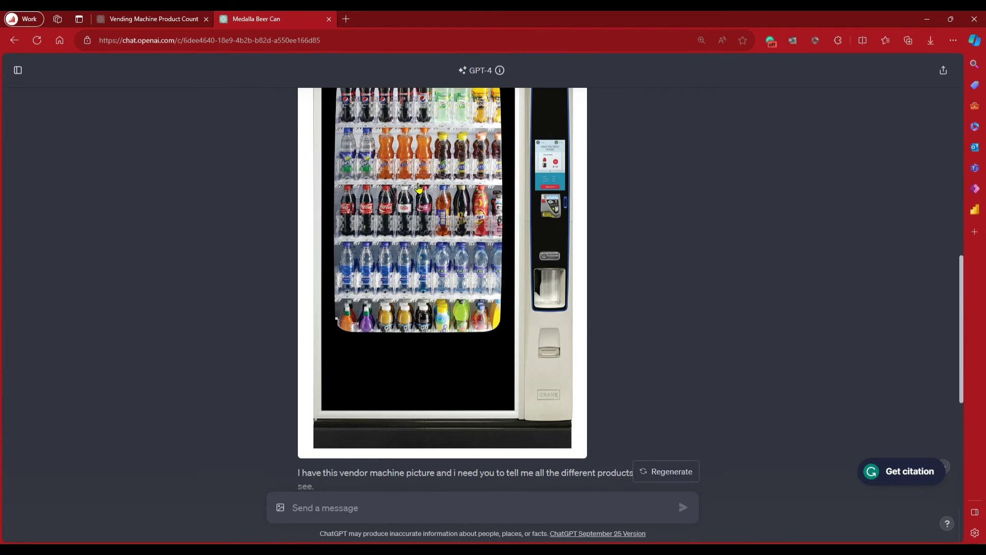
{"action": "scroll", "coordinate": [477, 151], "scroll_direction": "up", "scroll_amount": 2}
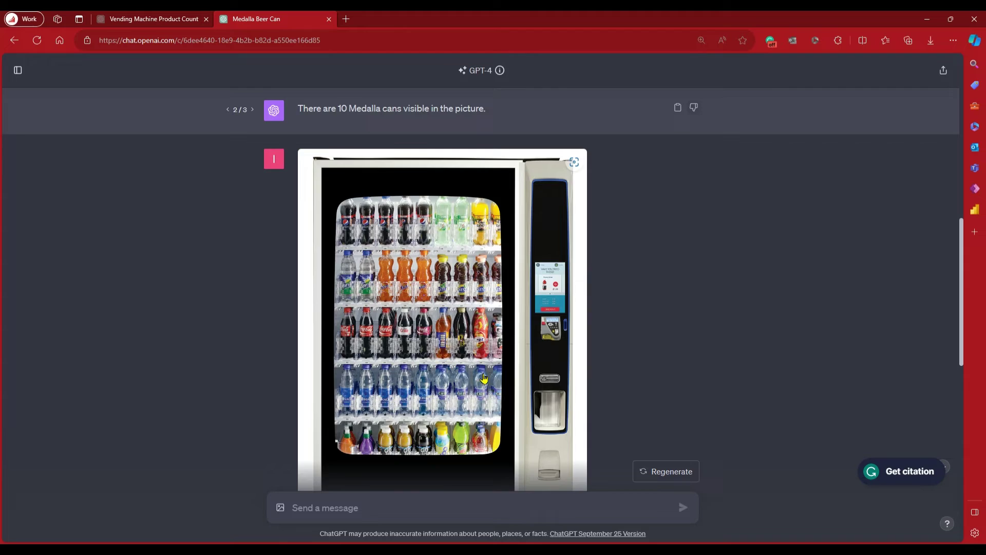
{"action": "scroll", "coordinate": [480, 388], "scroll_direction": "down", "scroll_amount": 10}
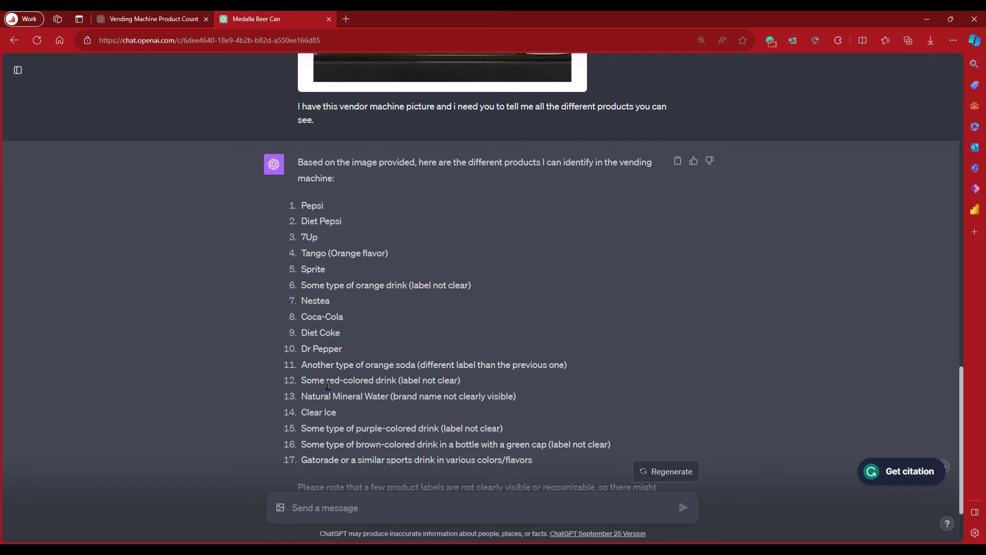
{"action": "scroll", "coordinate": [350, 394], "scroll_direction": "down", "scroll_amount": 2}
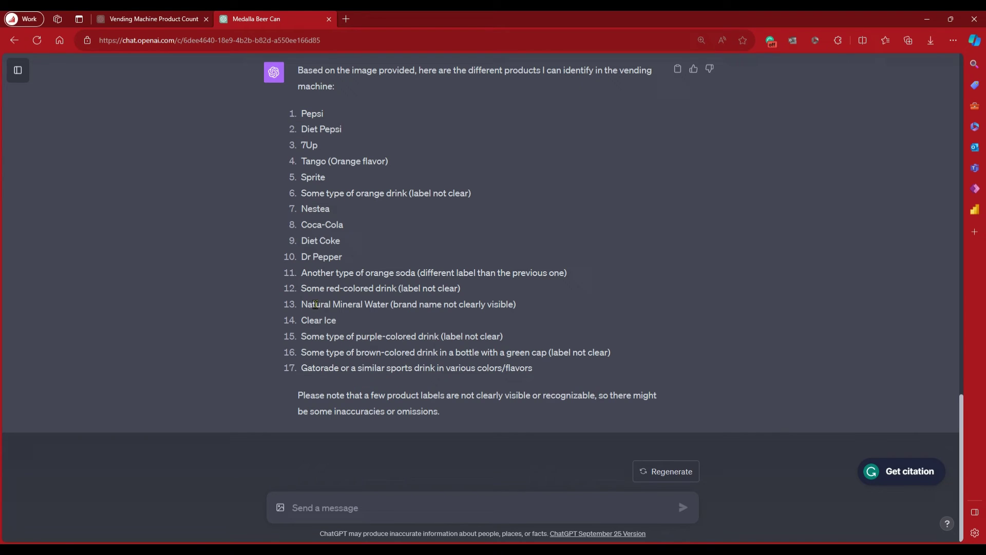
{"action": "left_click_drag", "start_coordinate": [315, 304], "coordinate": [516, 305]}
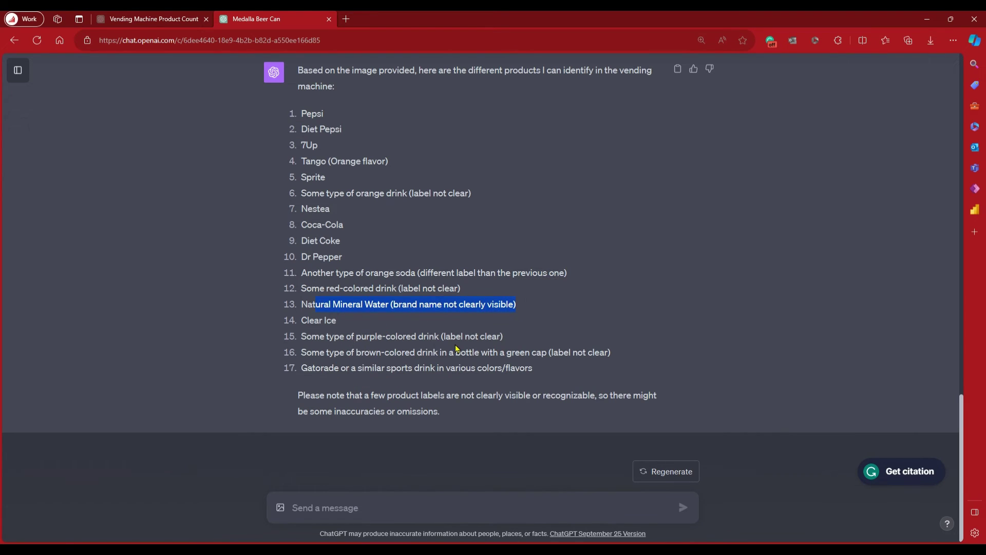
{"action": "left_click", "coordinate": [604, 344]}
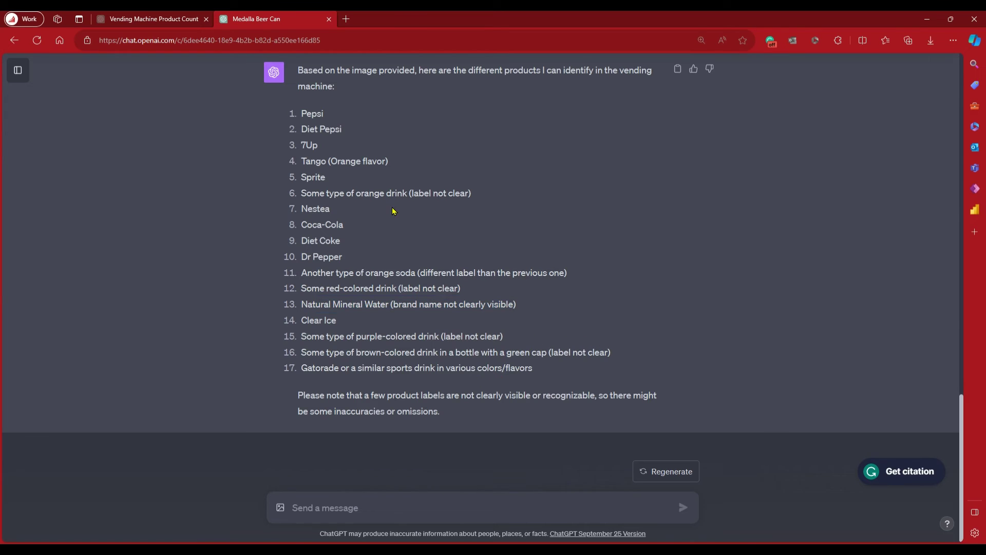
{"action": "scroll", "coordinate": [392, 210], "scroll_direction": "up", "scroll_amount": 10}
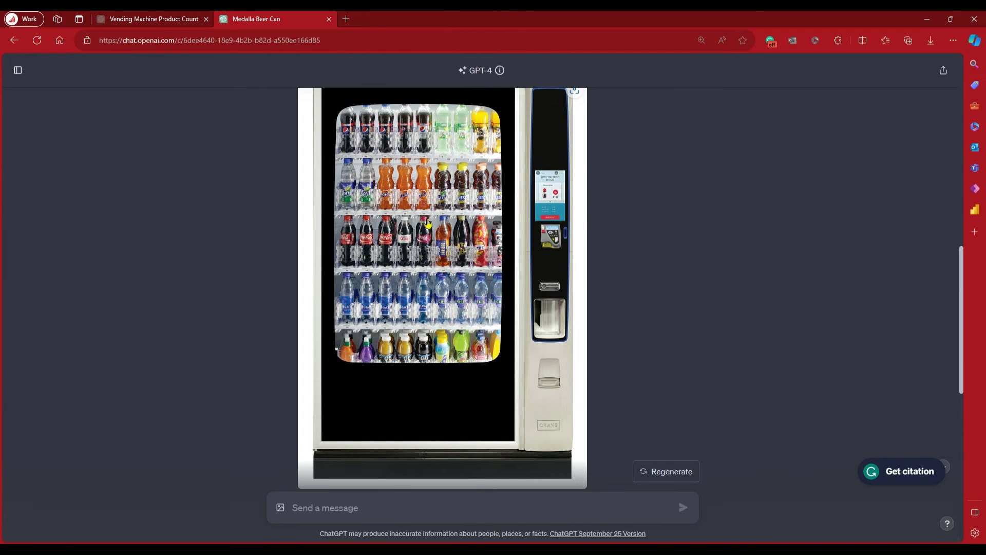
{"action": "scroll", "coordinate": [444, 264], "scroll_direction": "down", "scroll_amount": 5}
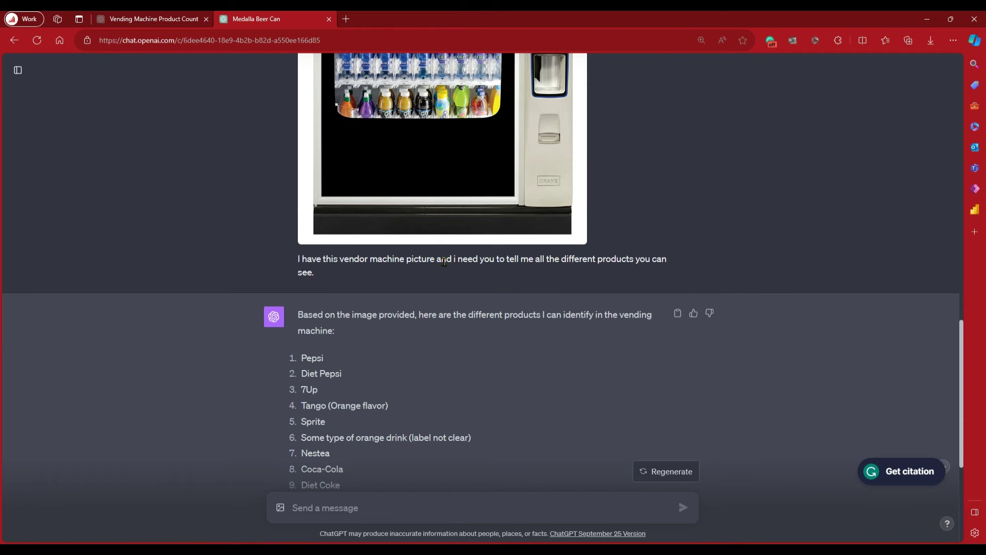
{"action": "scroll", "coordinate": [525, 225], "scroll_direction": "up", "scroll_amount": 5}
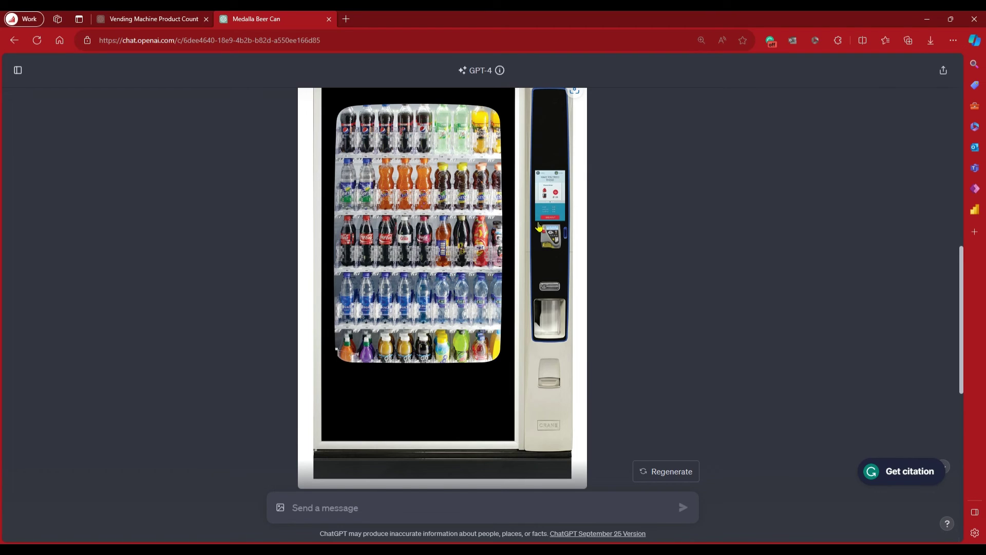
{"action": "scroll", "coordinate": [513, 257], "scroll_direction": "down", "scroll_amount": 2}
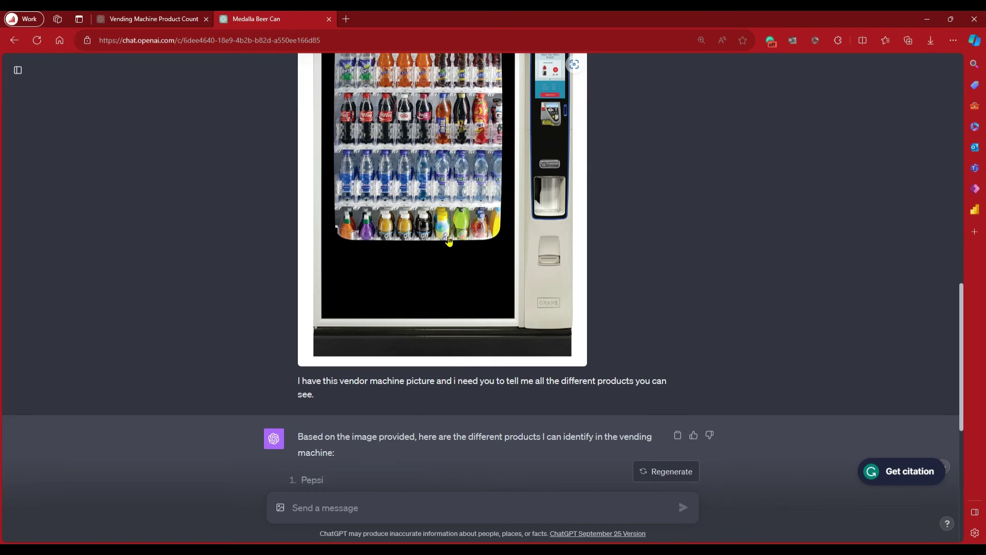
{"action": "scroll", "coordinate": [403, 257], "scroll_direction": "up", "scroll_amount": 2}
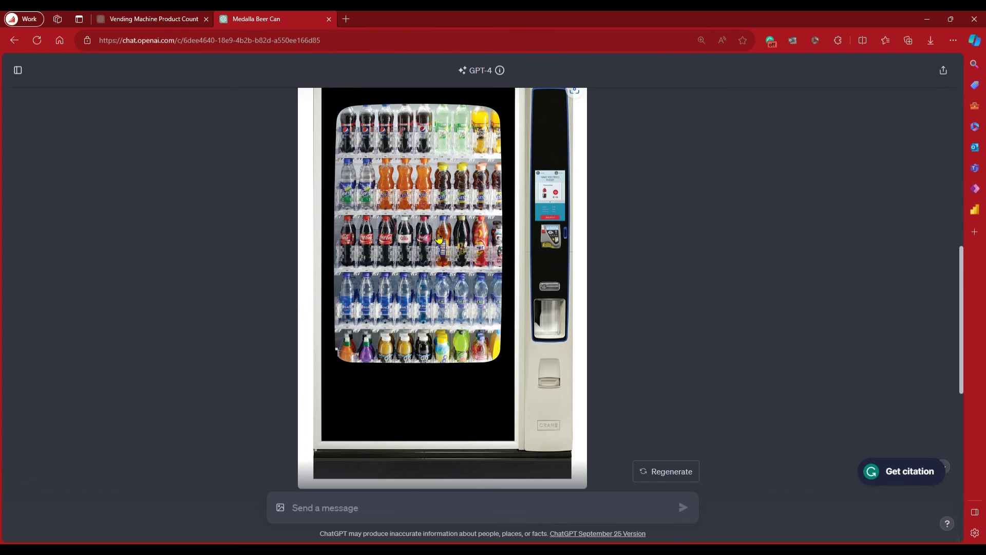
{"action": "scroll", "coordinate": [471, 303], "scroll_direction": "up", "scroll_amount": 4}
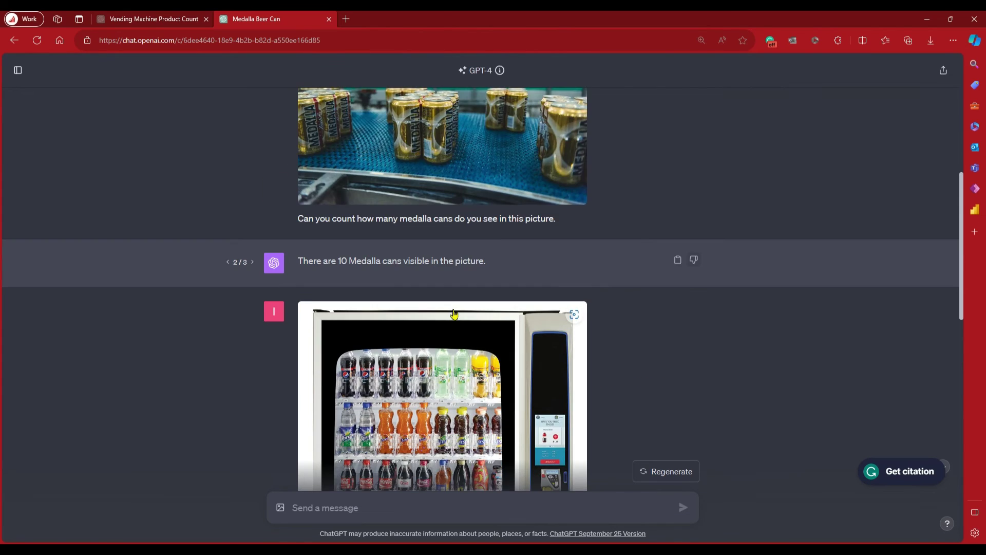
{"action": "scroll", "coordinate": [454, 323], "scroll_direction": "down", "scroll_amount": 2}
{"action": "scroll", "coordinate": [464, 333], "scroll_direction": "down", "scroll_amount": 2}
{"action": "scroll", "coordinate": [464, 332], "scroll_direction": "down", "scroll_amount": 2}
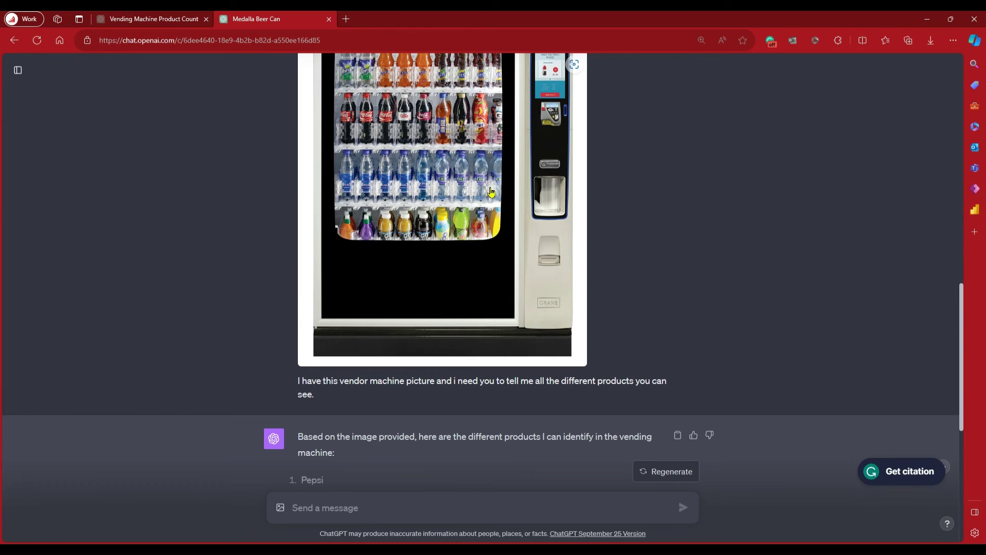
{"action": "scroll", "coordinate": [512, 327], "scroll_direction": "down", "scroll_amount": 6}
{"action": "left_click_drag", "start_coordinate": [548, 363], "coordinate": [297, 67]}
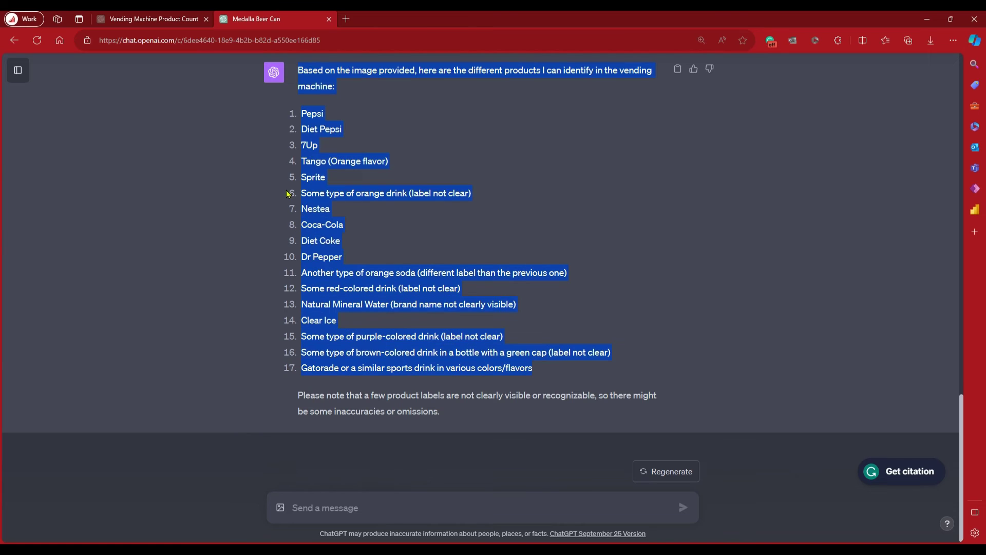
{"action": "left_click", "coordinate": [671, 260]}
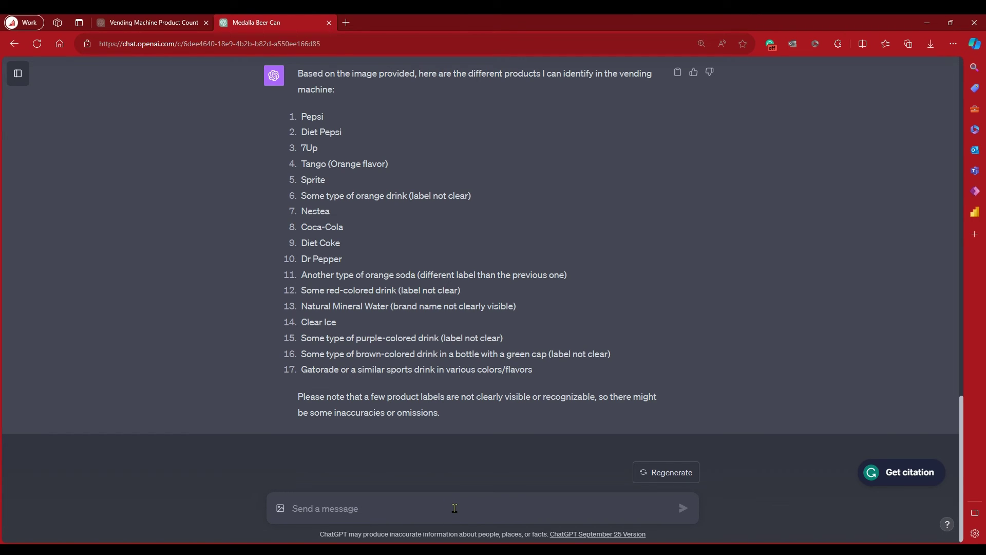
Write 'can you describe what you see in this picture?' and attach the beach photo.
{"action": "type", "text": "Can"}
{"action": "key", "text": "BackSpace"}
{"action": "key", "text": "BackSpace"}
{"action": "key", "text": "BackSpace"}
{"action": "type", "text": "ca"}
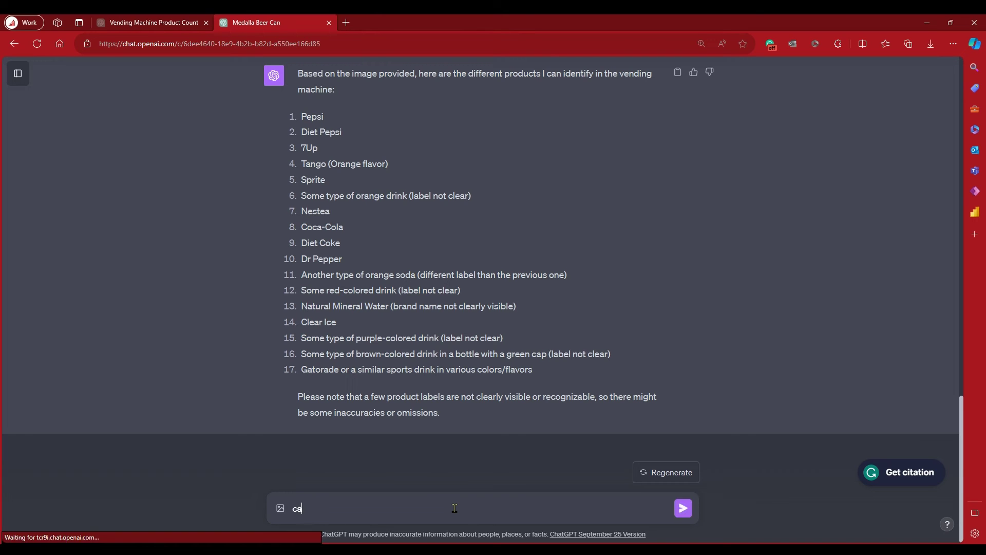
{"action": "type", "text": "n you desc"}
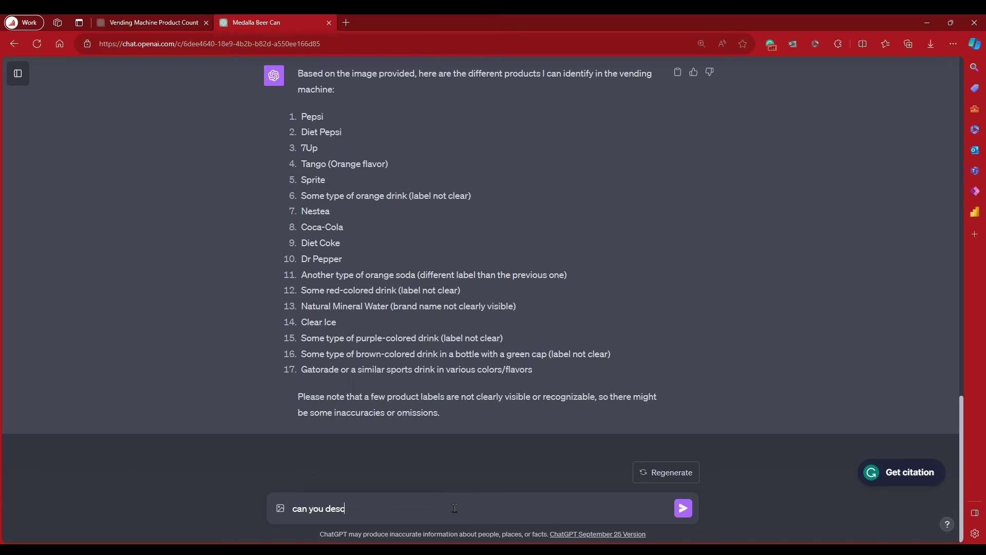
{"action": "type", "text": "ribe what you see in this pu"}
{"action": "key", "text": "BackSpace"}
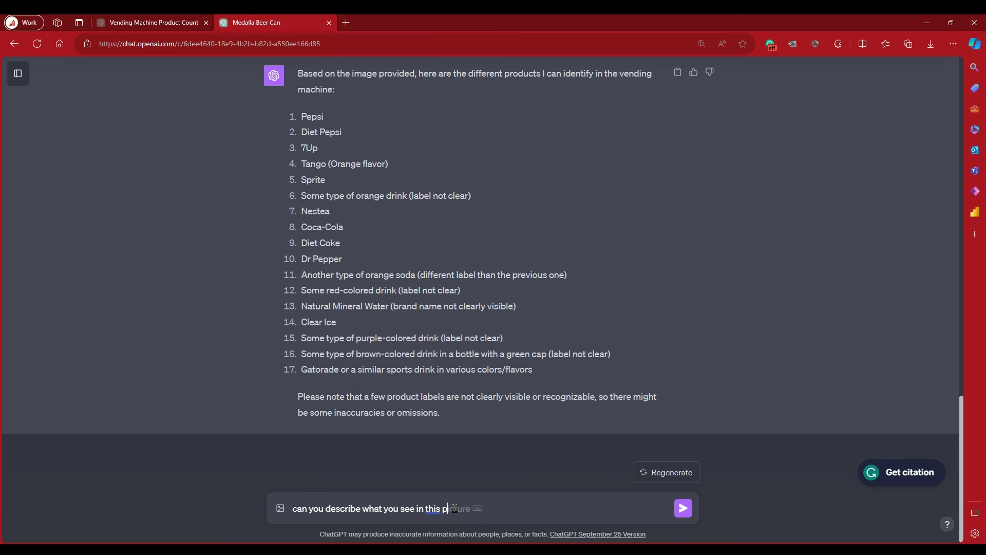
{"action": "type", "text": "icture?"}
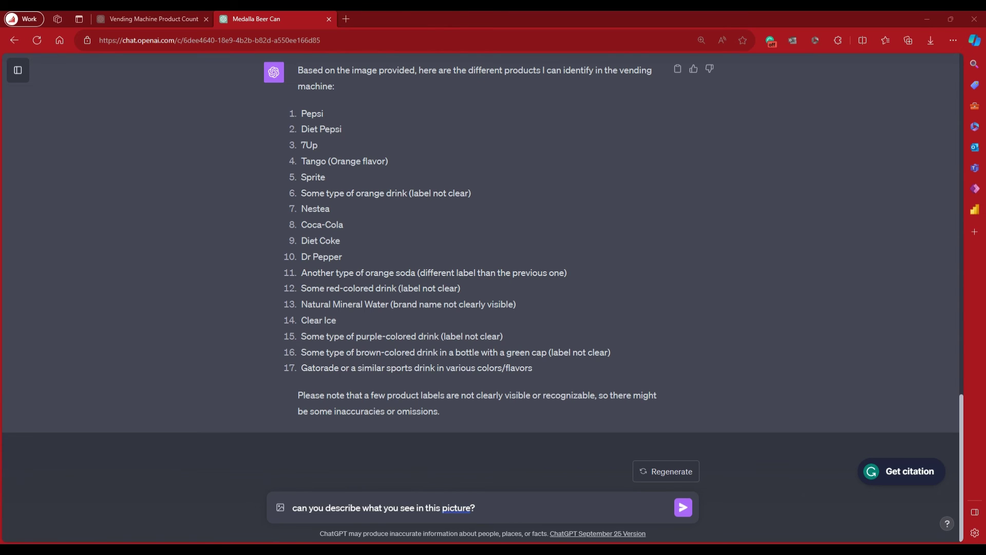
{"action": "left_click_drag", "start_coordinate": [611, 424], "coordinate": [474, 514]}
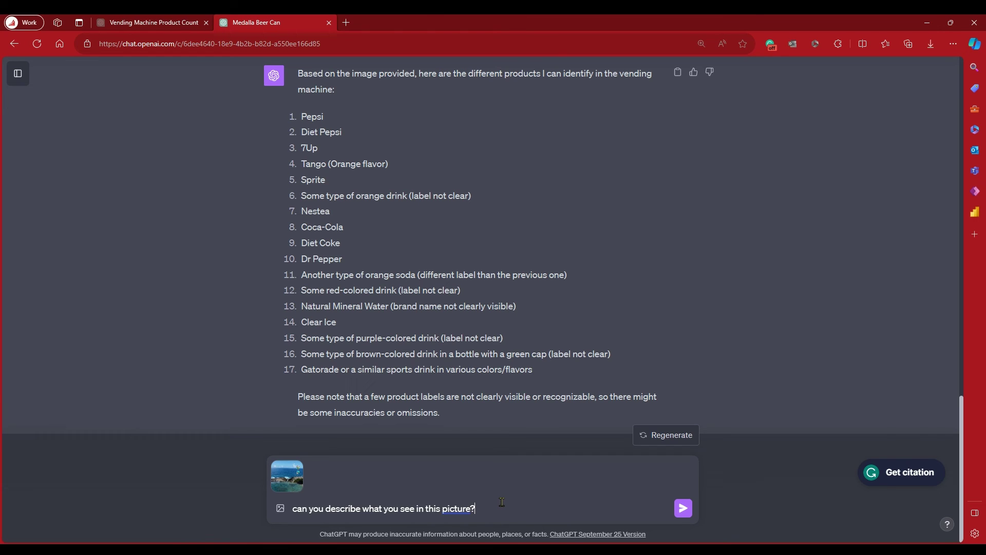
Send the beach photo question and read the full description of the coastal scene and browser icons.
{"action": "key", "text": "Return"}
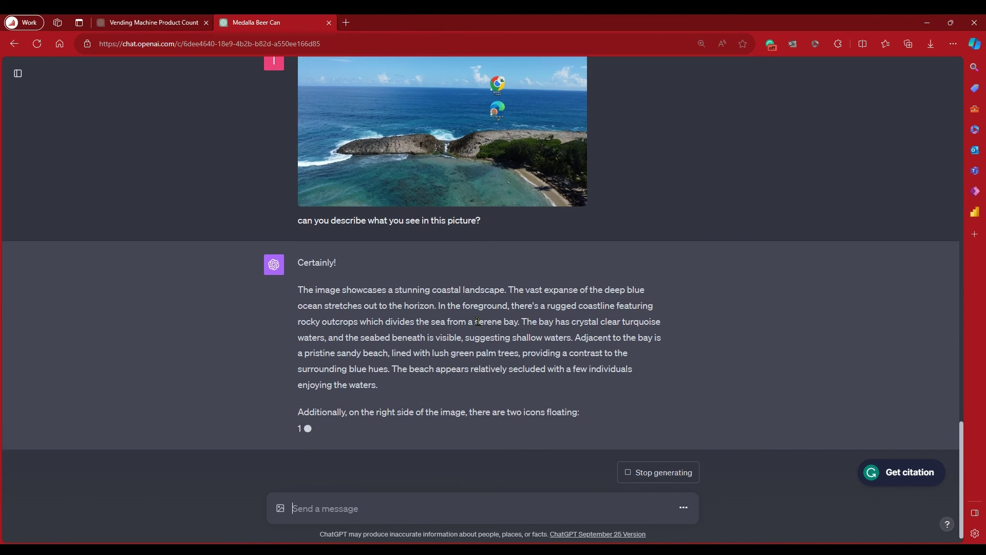
{"action": "scroll", "coordinate": [712, 331], "scroll_direction": "down", "scroll_amount": 1}
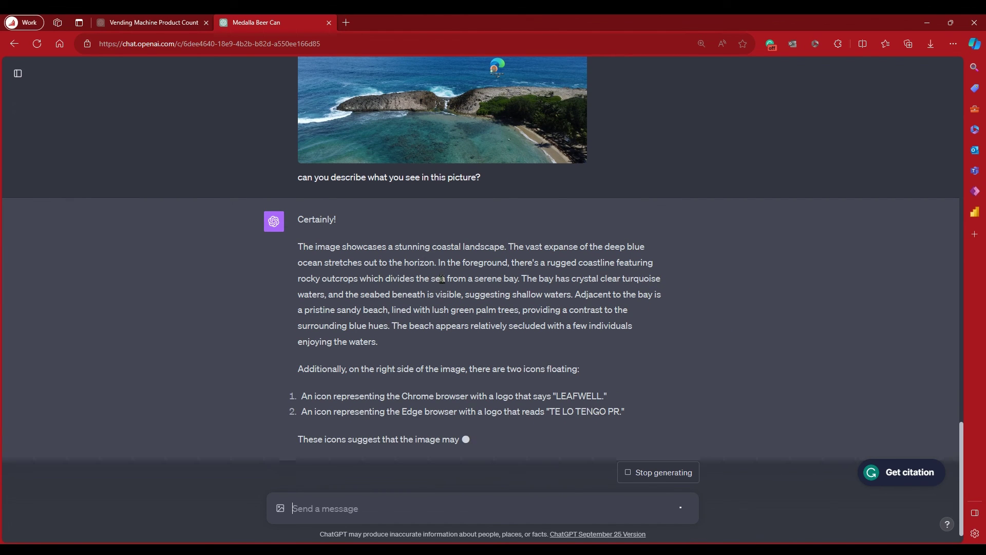
{"action": "scroll", "coordinate": [552, 277], "scroll_direction": "down", "scroll_amount": 1}
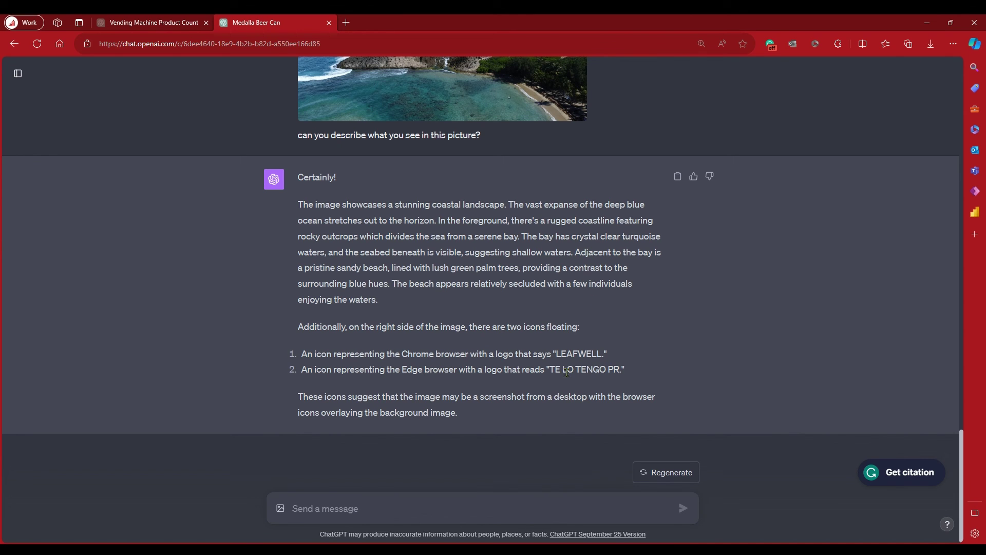
{"action": "scroll", "coordinate": [447, 313], "scroll_direction": "up", "scroll_amount": 6}
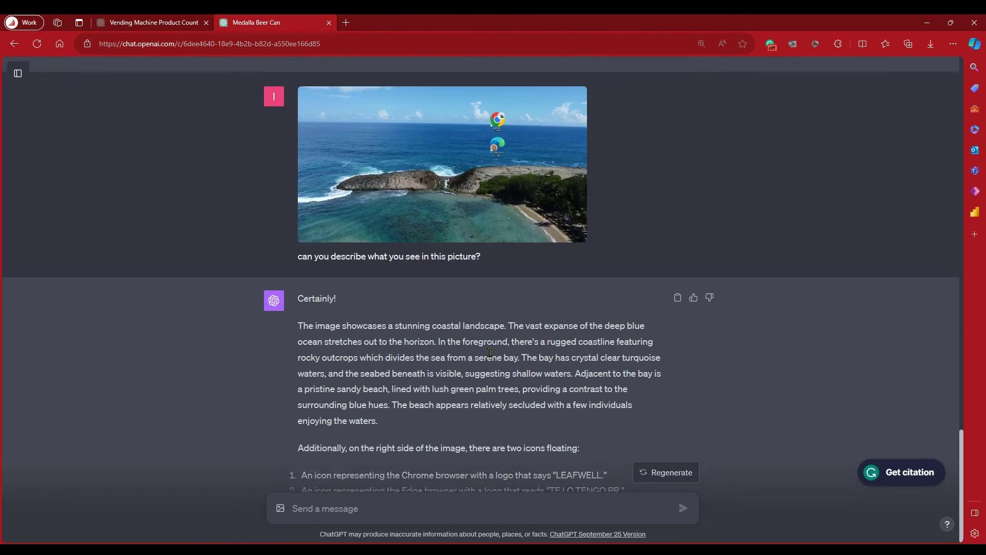
{"action": "scroll", "coordinate": [538, 349], "scroll_direction": "down", "scroll_amount": 2}
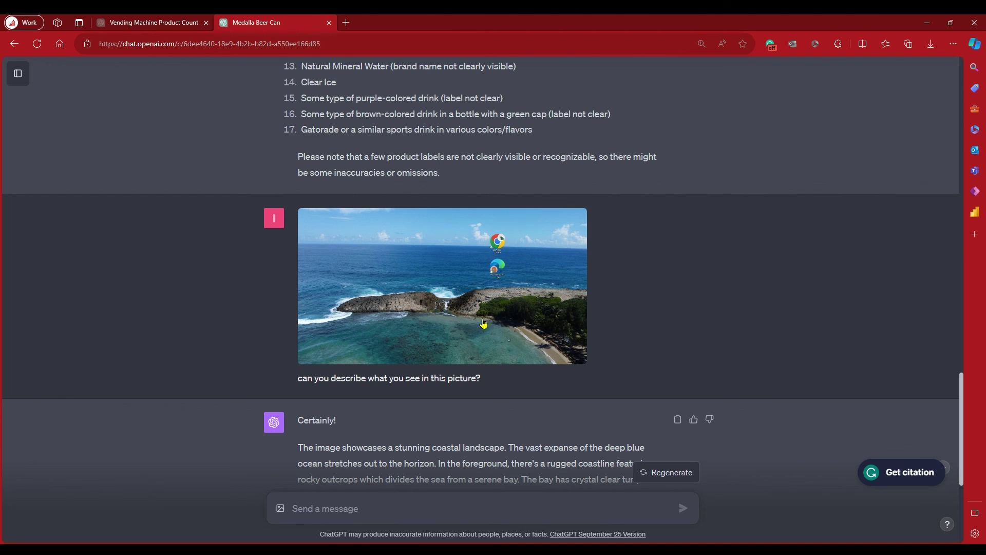
{"action": "mouse_move", "coordinate": [567, 327]}
{"action": "scroll", "coordinate": [509, 320], "scroll_direction": "down", "scroll_amount": 2}
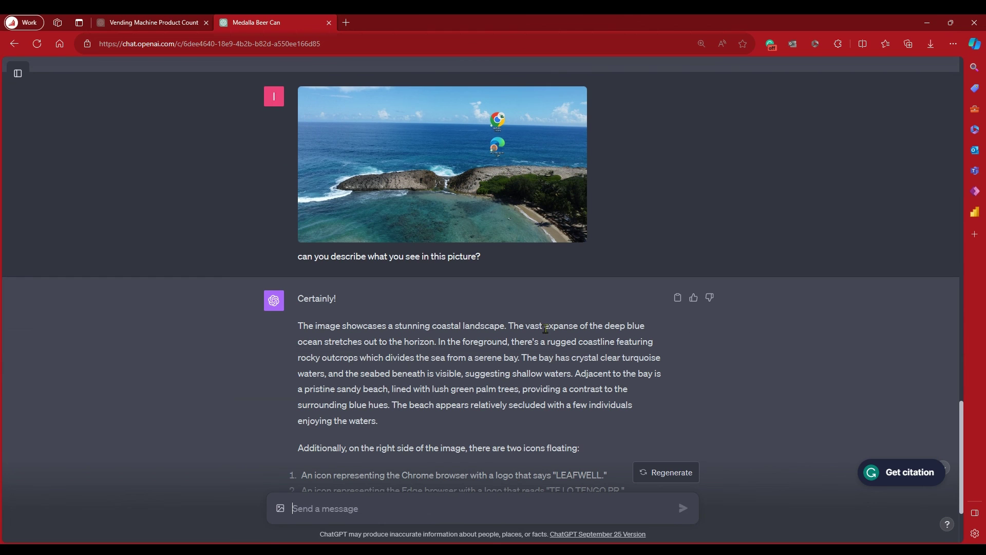
{"action": "scroll", "coordinate": [532, 323], "scroll_direction": "up", "scroll_amount": 2}
{"action": "scroll", "coordinate": [512, 330], "scroll_direction": "up", "scroll_amount": 2}
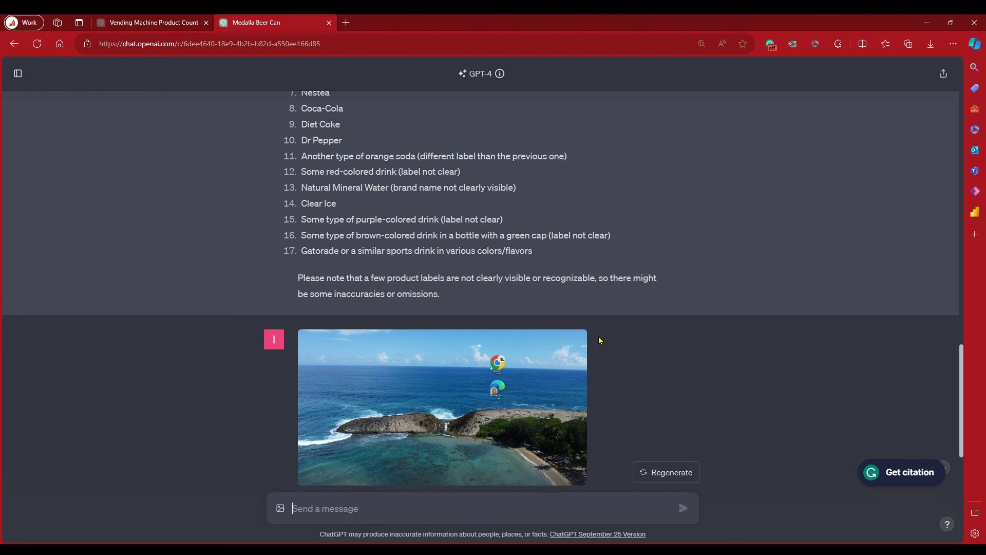
{"action": "scroll", "coordinate": [599, 341], "scroll_direction": "down", "scroll_amount": 2}
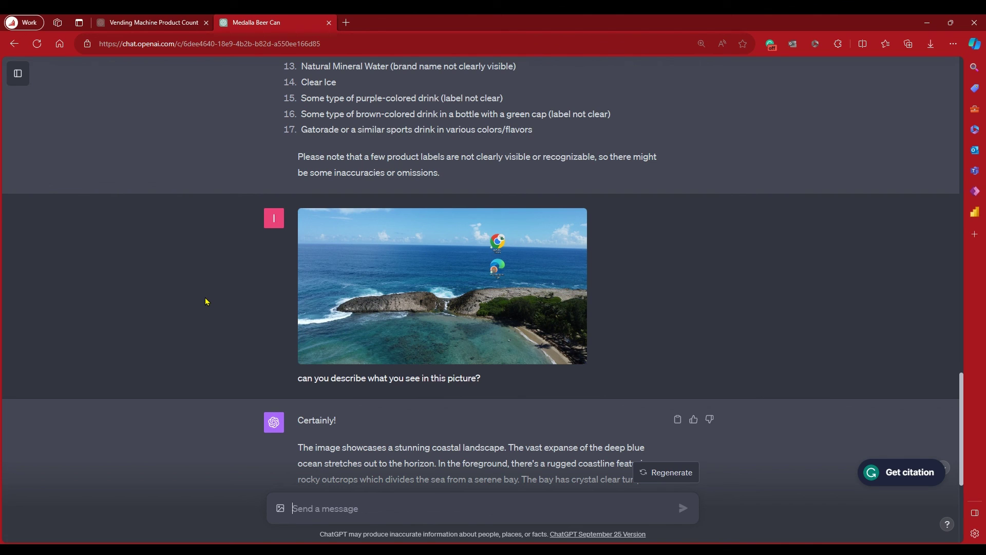
{"action": "left_click", "coordinate": [630, 498]}
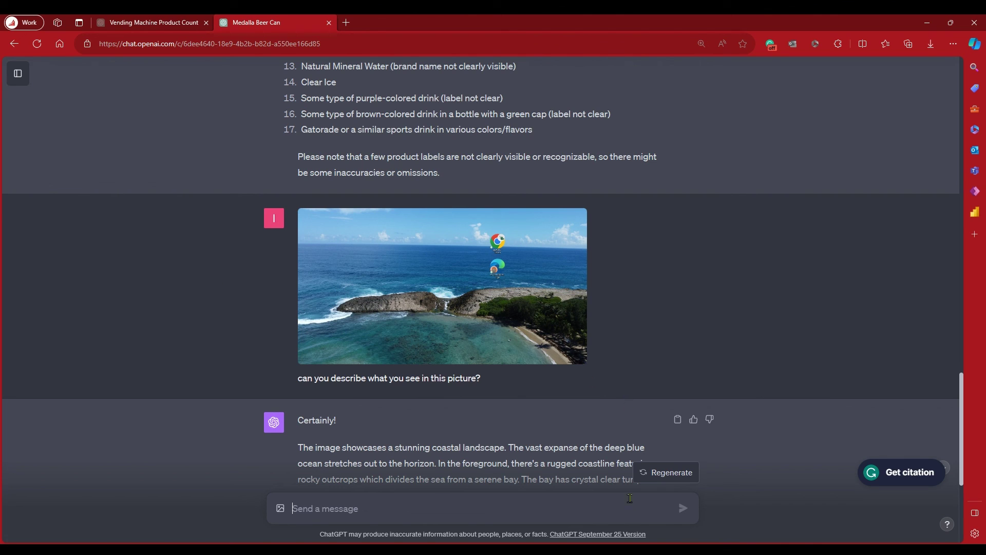